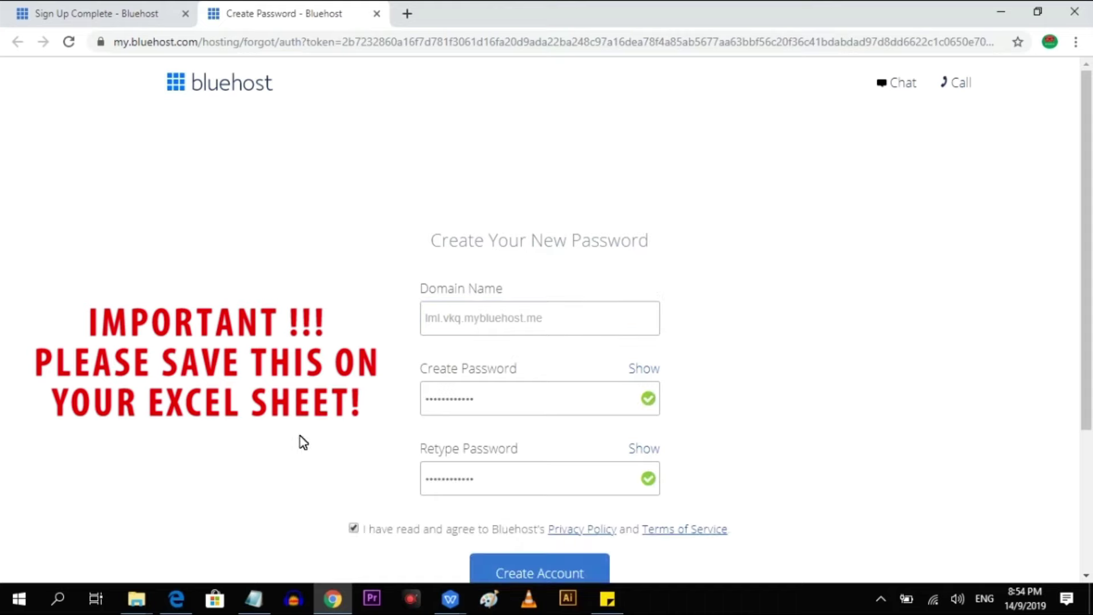
Create the Bluehost account with the new password, then log in using the saved password.
scroll(482, 464, down, 3)
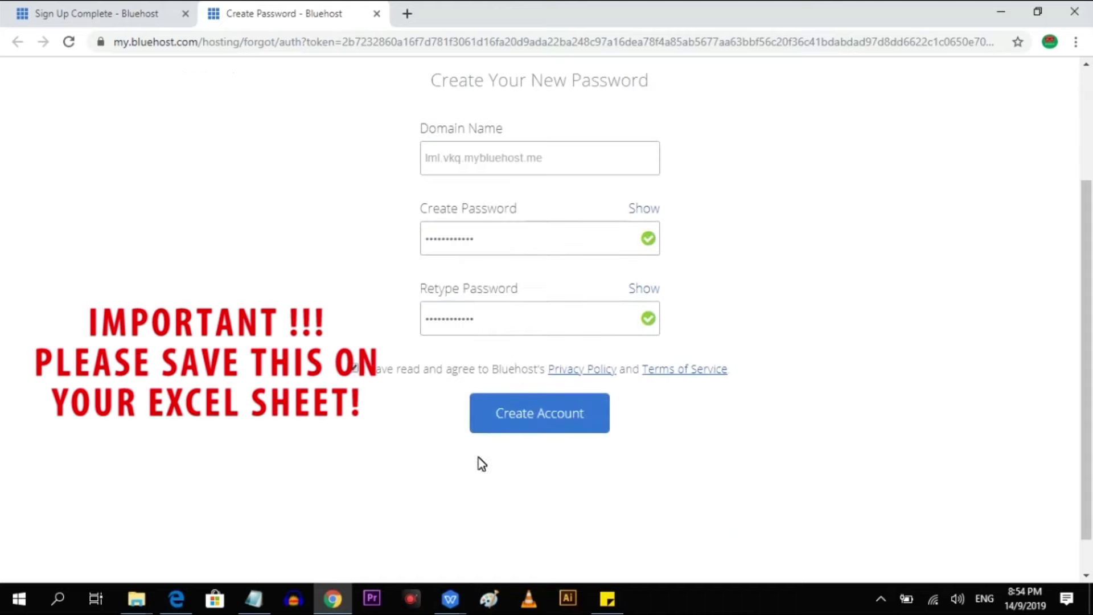
click(539, 421)
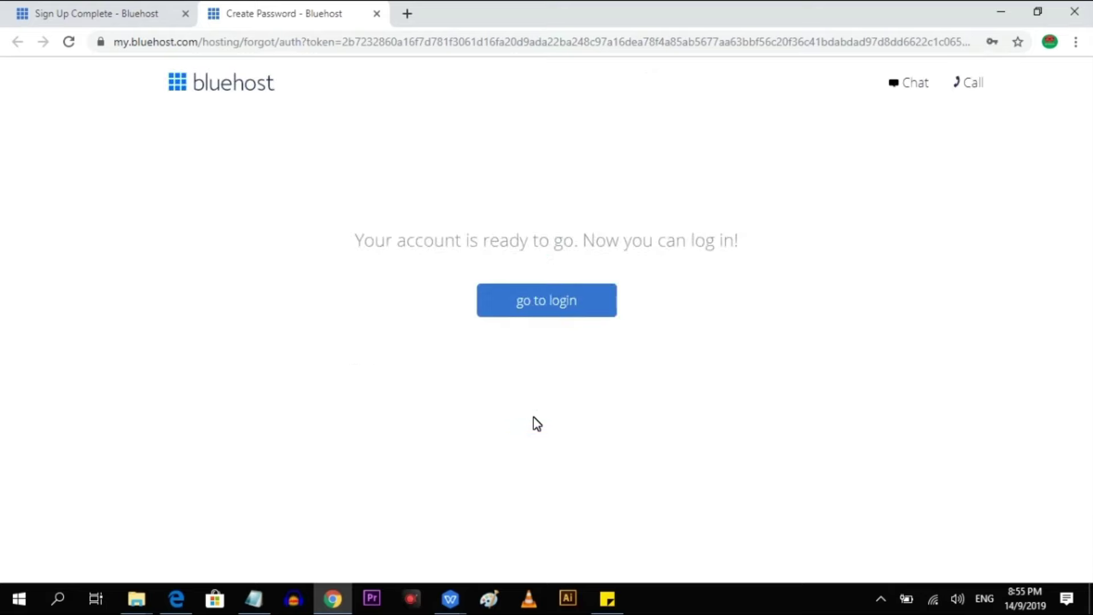
click(560, 308)
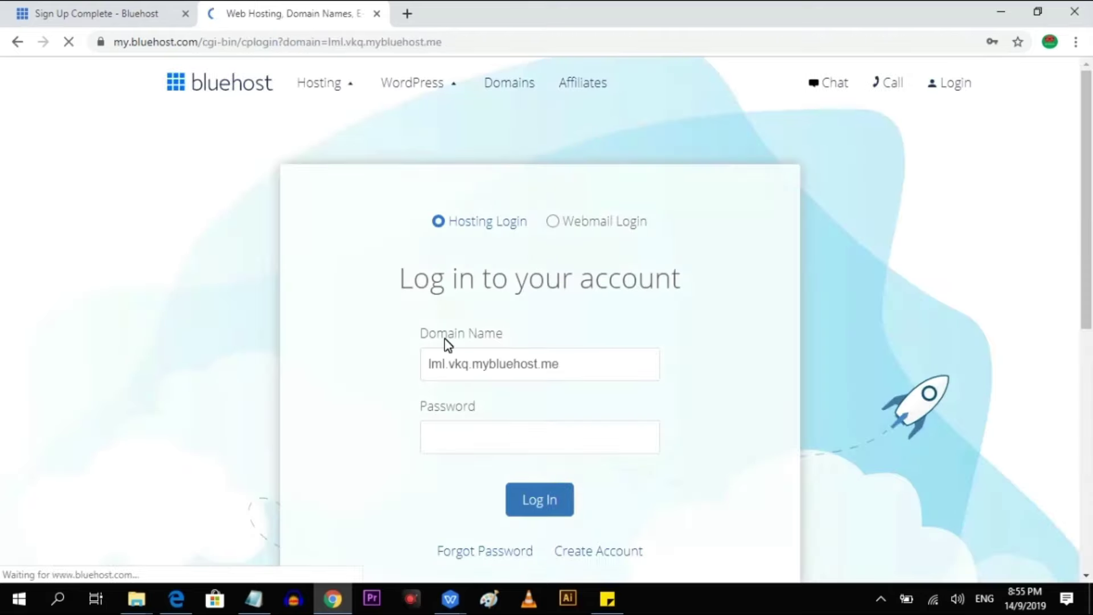
click(578, 447)
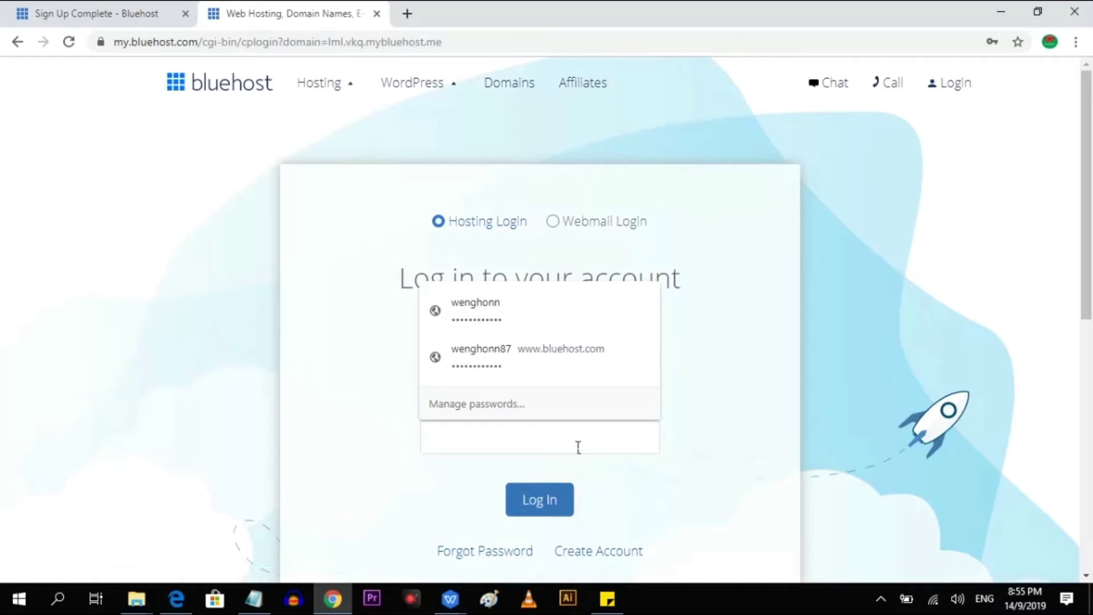
click(581, 361)
click(547, 513)
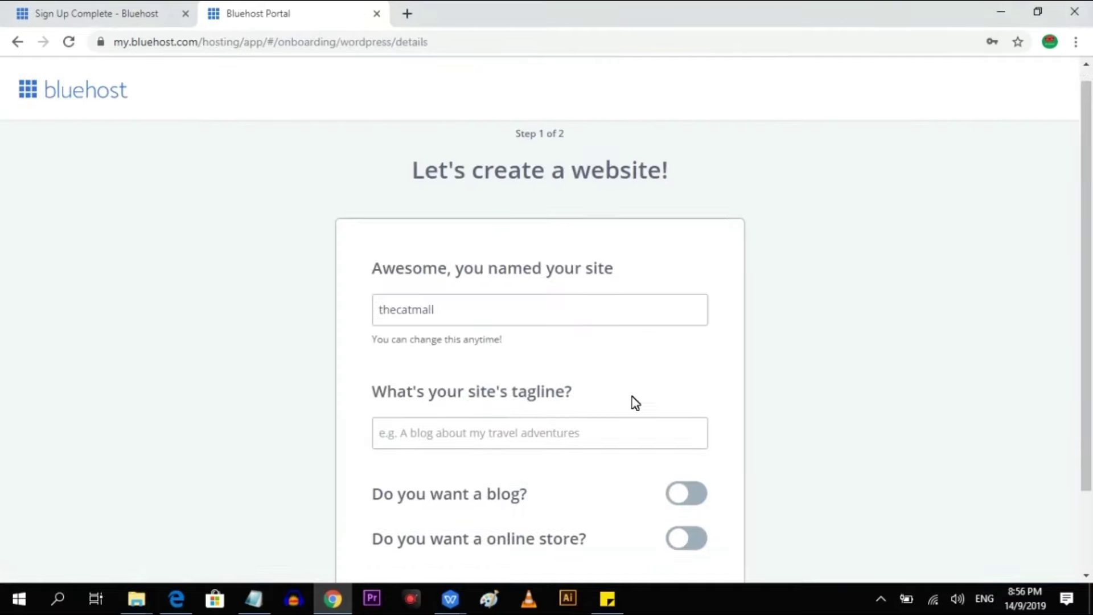
Keep the site name thecatmall, set the goal to Promote my business and comfort to 'A little'.
scroll(634, 403, down, 1)
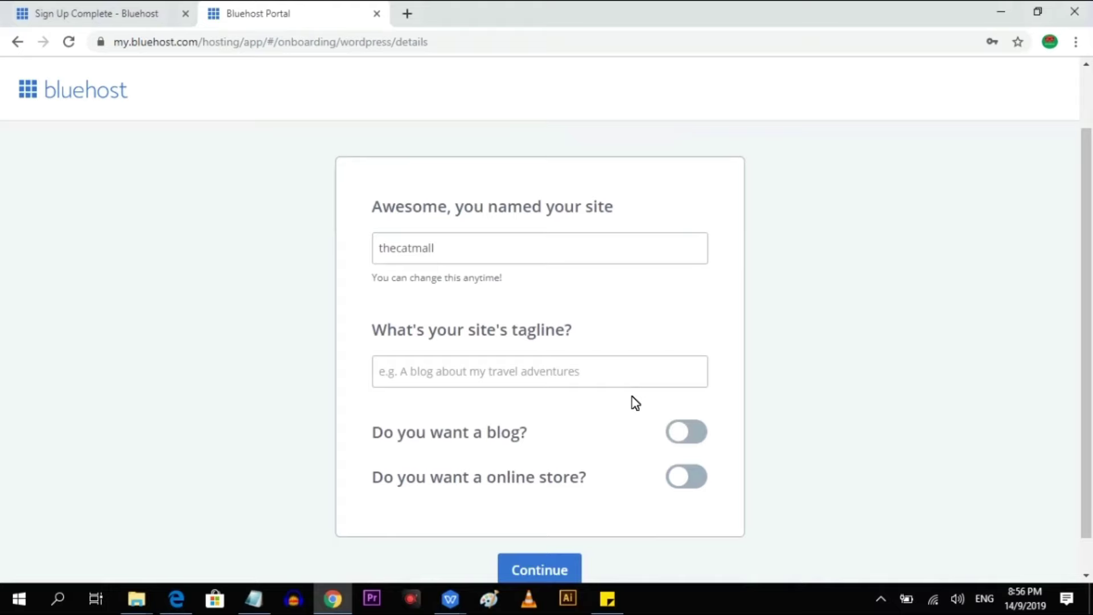
scroll(634, 403, down, 1)
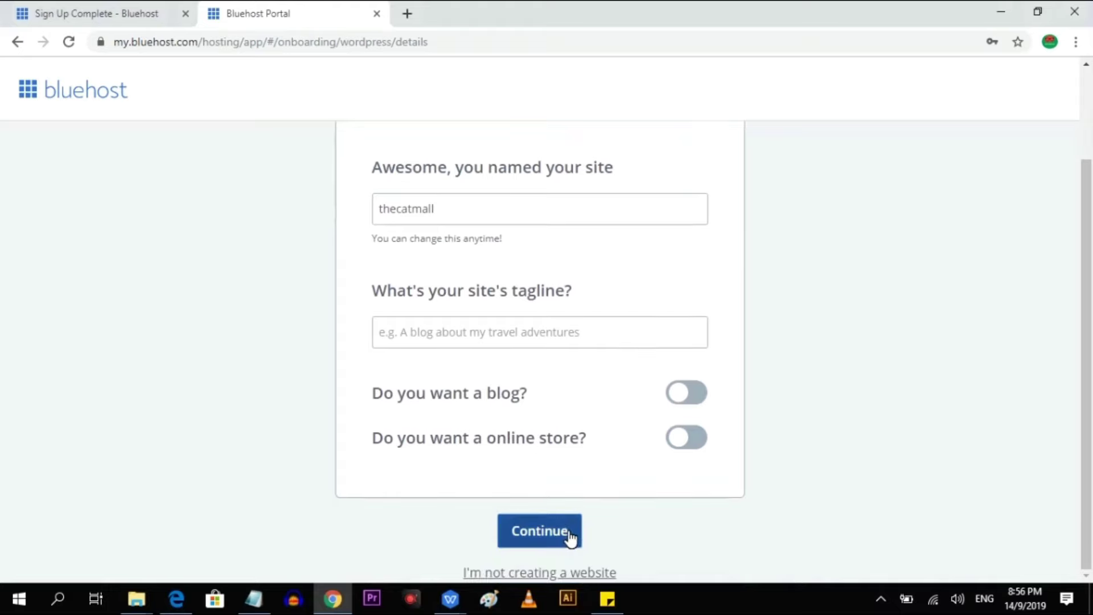
click(569, 537)
click(518, 355)
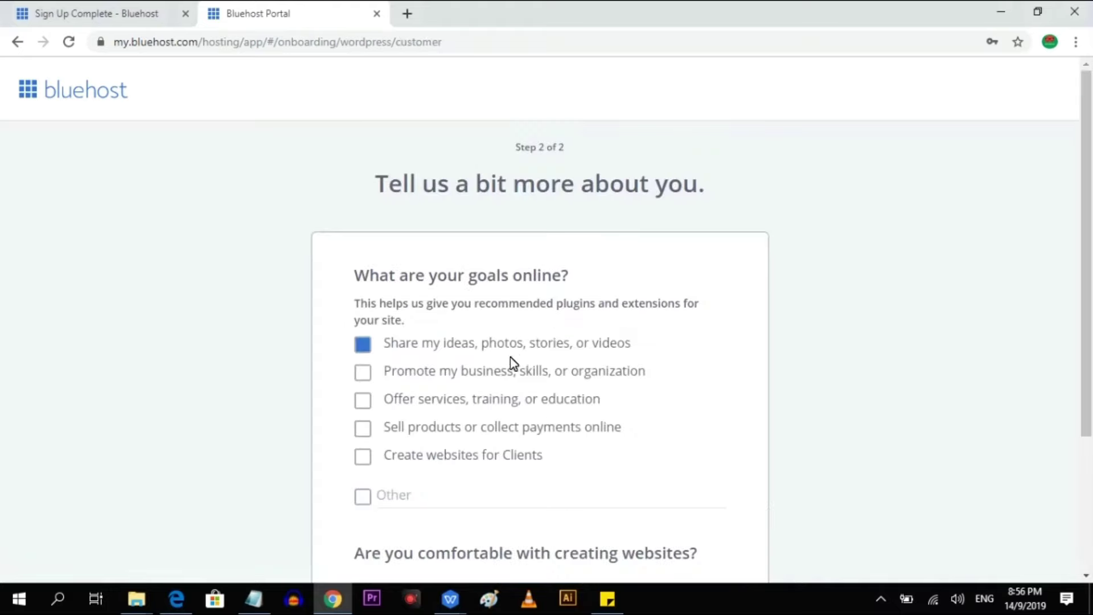
click(526, 376)
scroll(201, 422, down, 2)
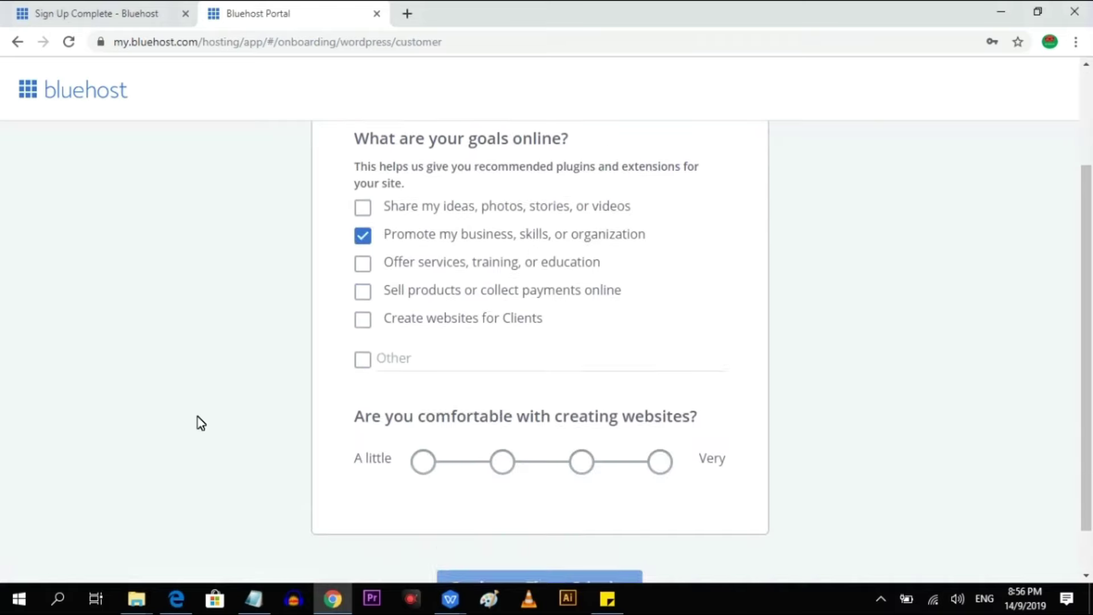
scroll(201, 423, down, 1)
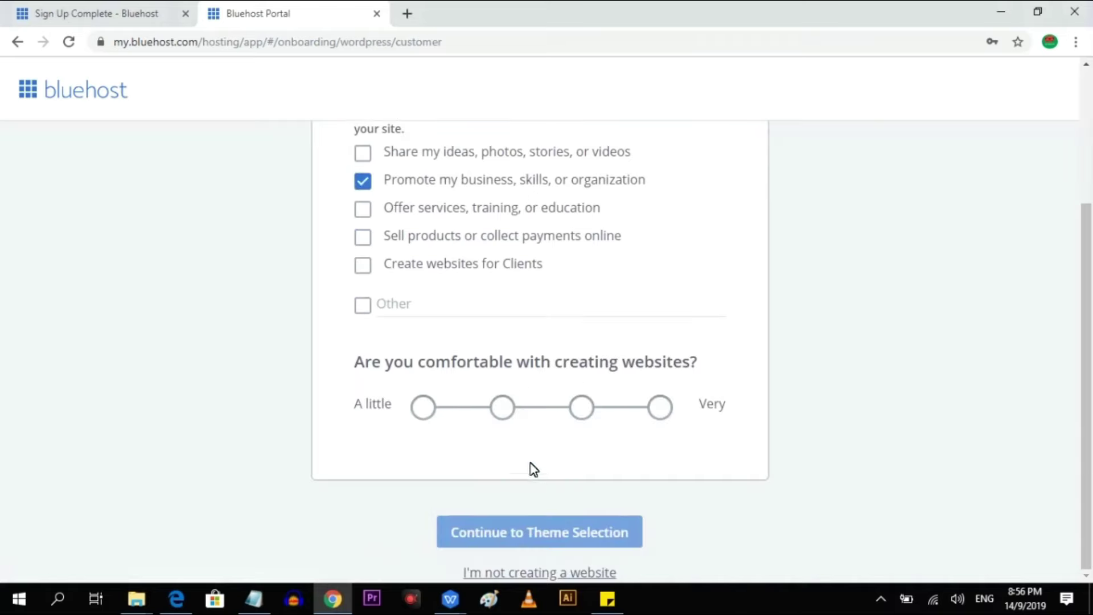
click(424, 411)
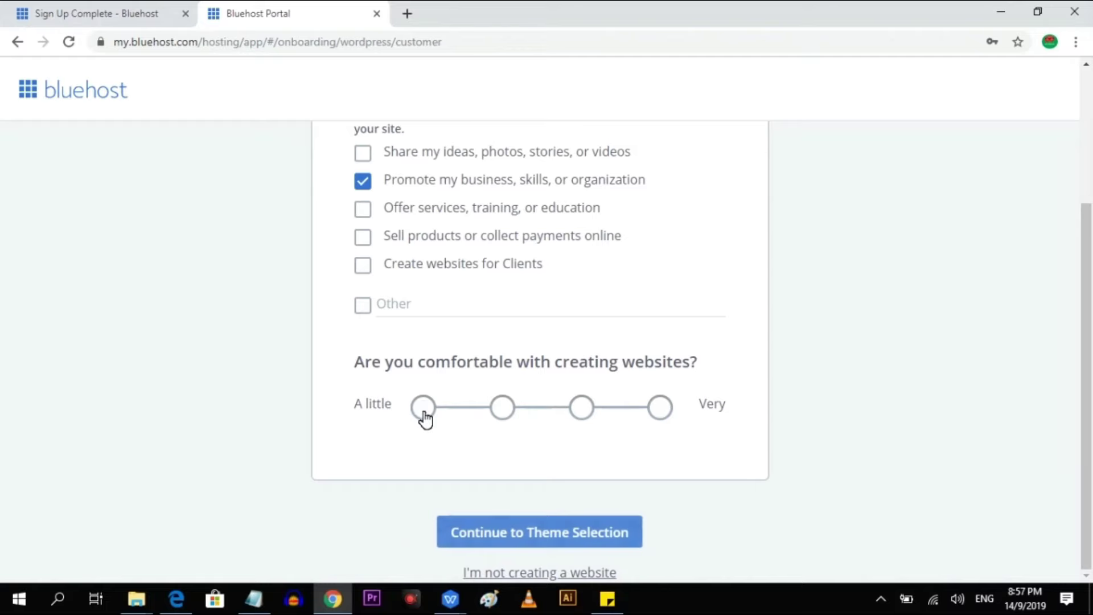
click(587, 530)
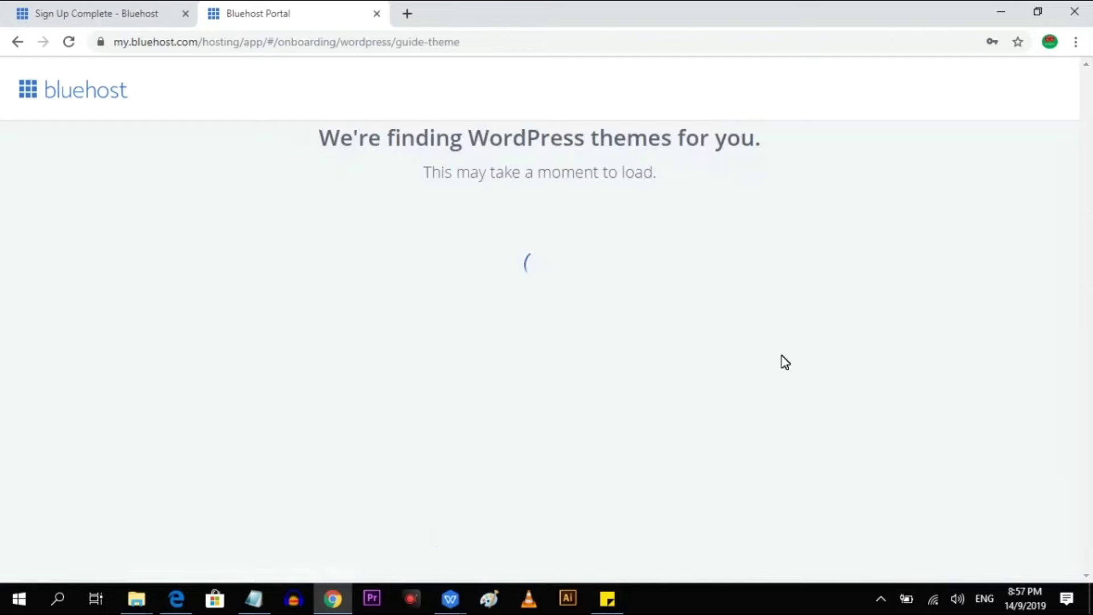
Browse the eCommerce, Blog and Portfolio theme categories, dismissing the filter tip.
scroll(74, 325, down, 3)
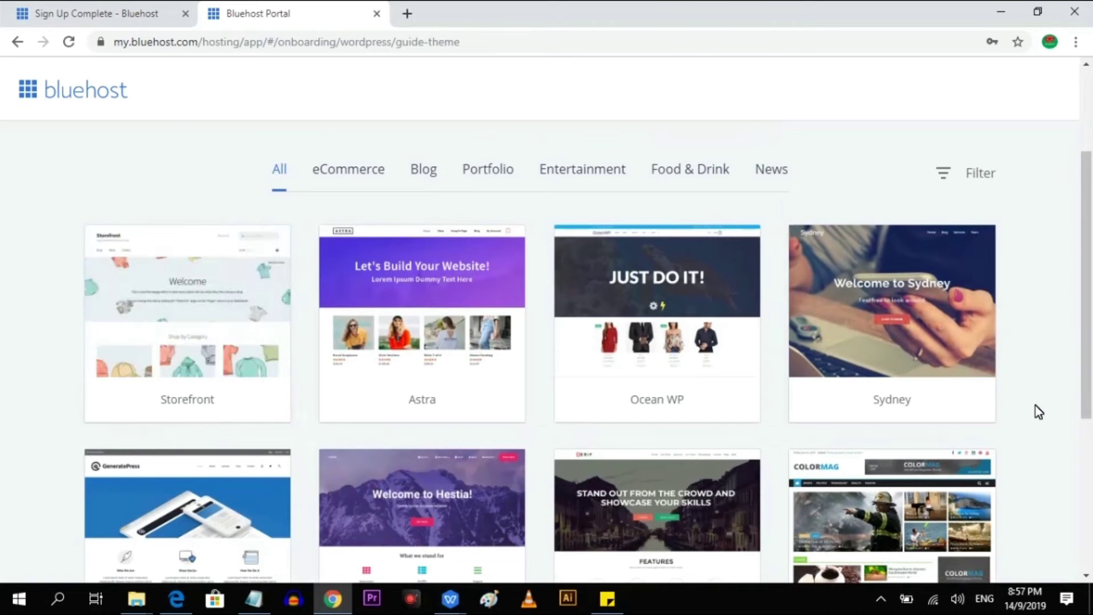
scroll(1037, 410, down, 5)
scroll(1014, 399, up, 5)
scroll(1011, 391, down, 3)
scroll(1010, 391, up, 3)
click(377, 335)
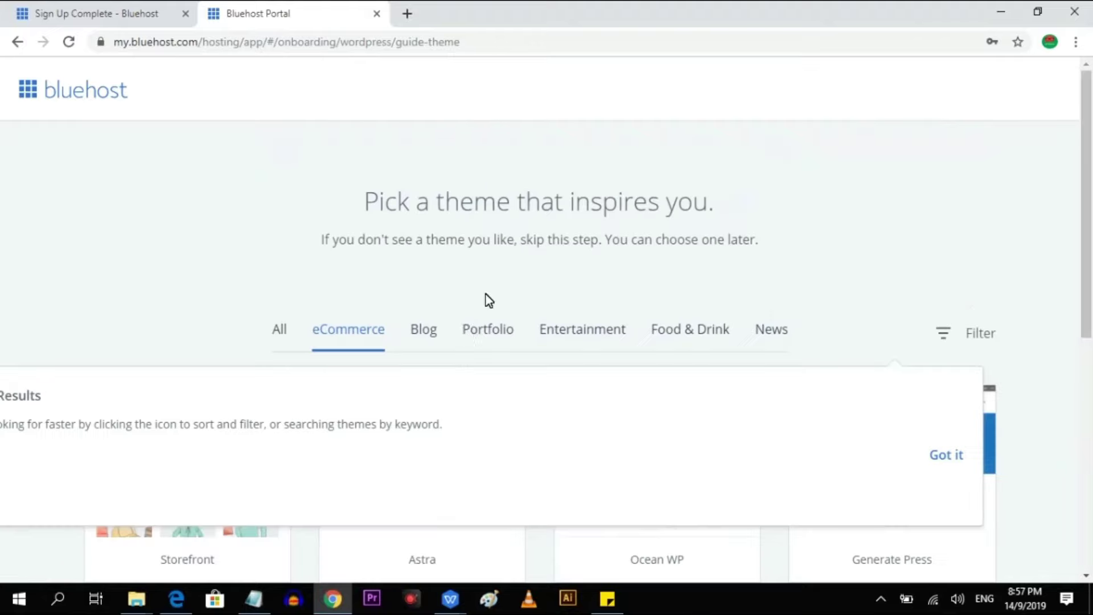
click(434, 344)
scroll(478, 329, down, 5)
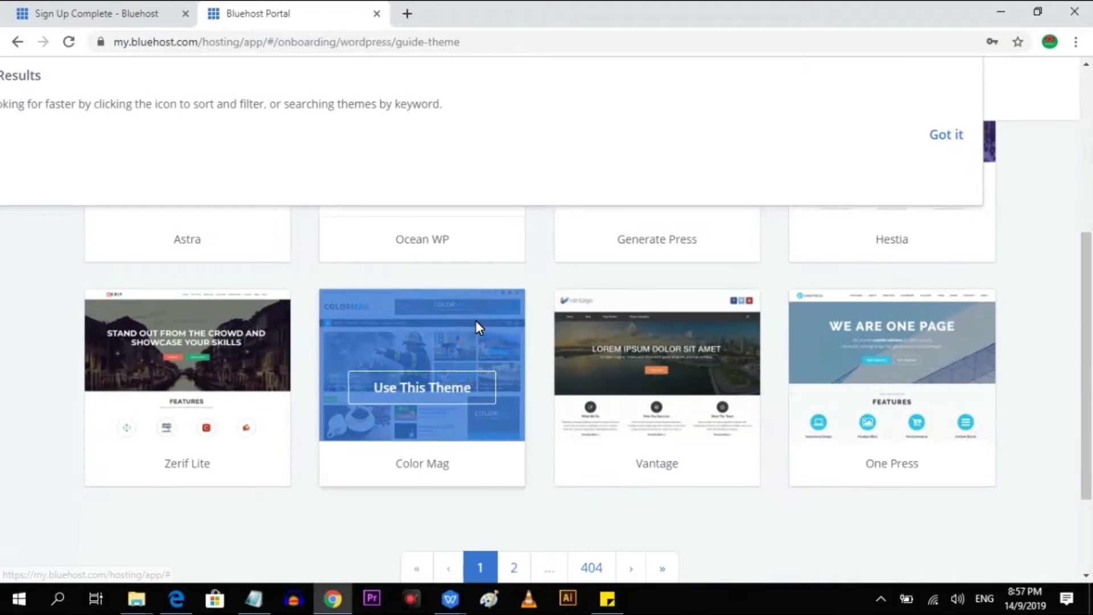
scroll(476, 320, up, 3)
click(958, 300)
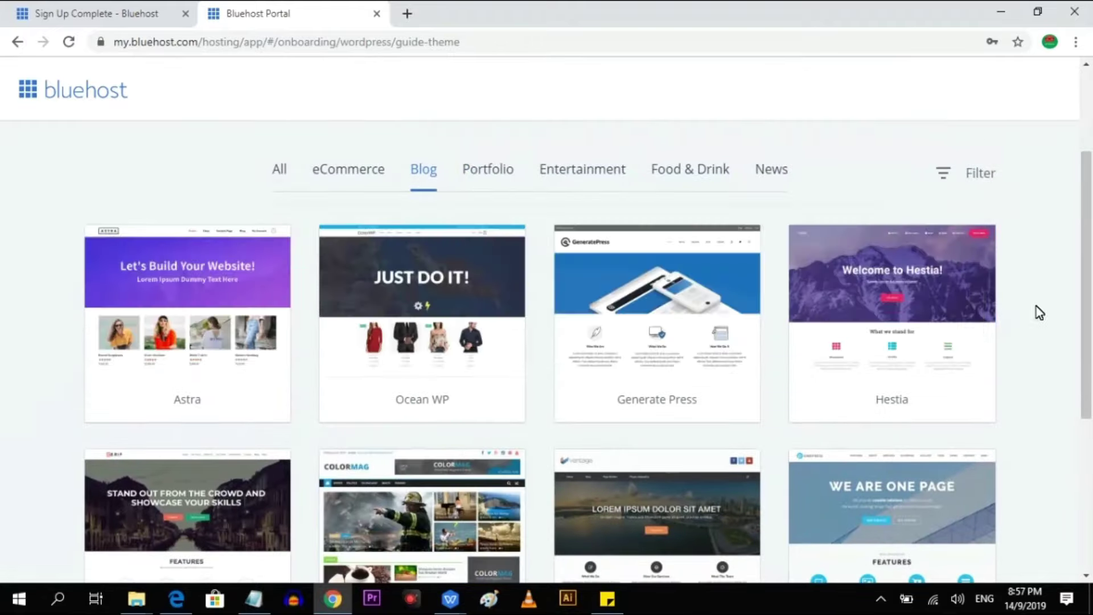
click(500, 178)
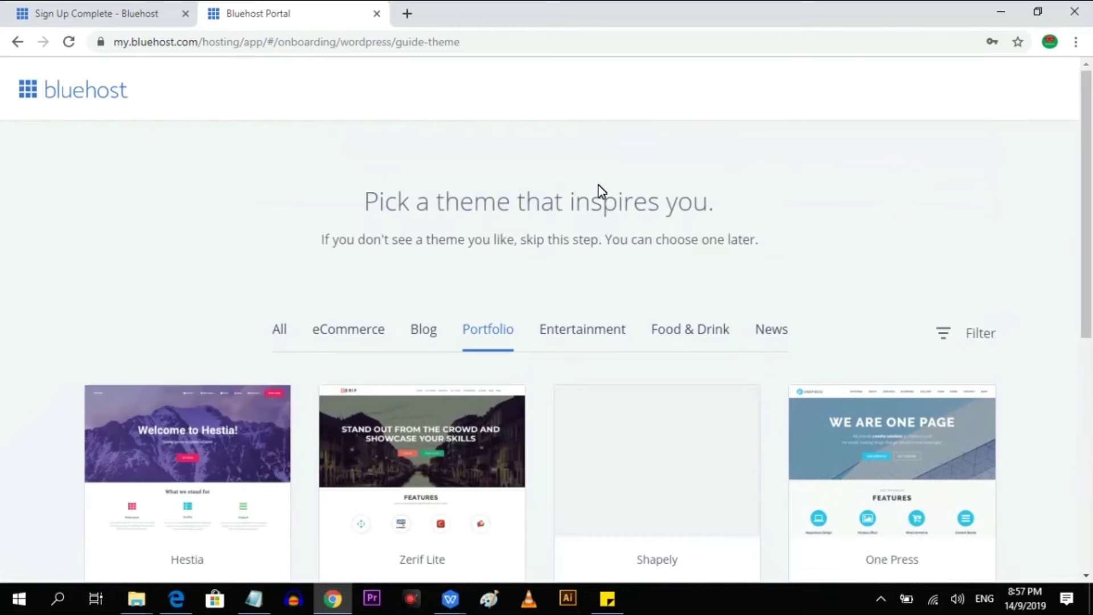
Choose the Hestia theme for the site.
scroll(565, 255, down, 3)
mouse_move(267, 283)
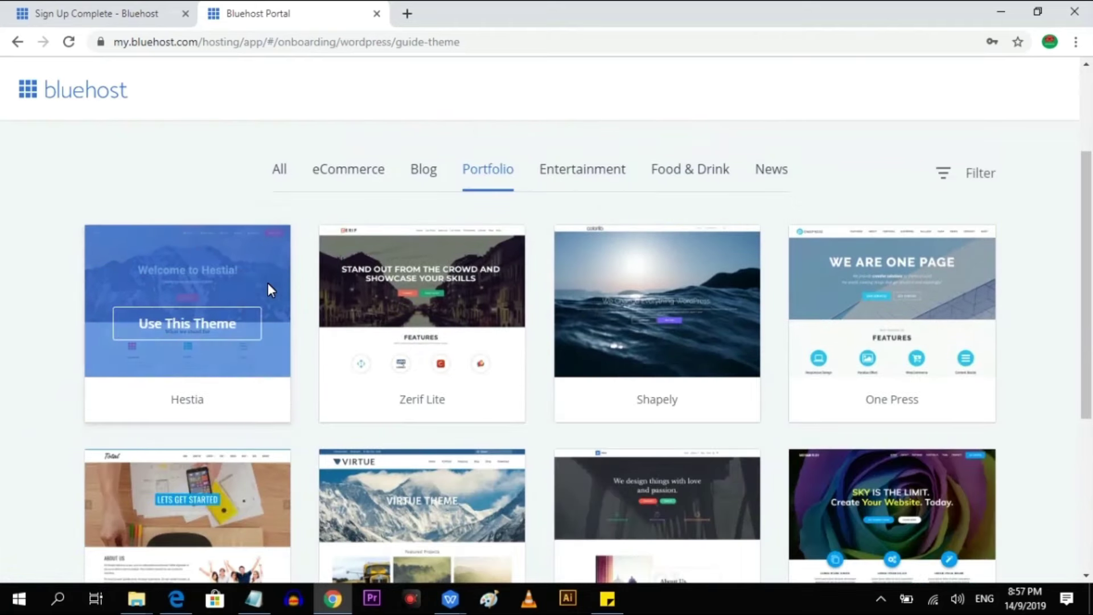
click(213, 329)
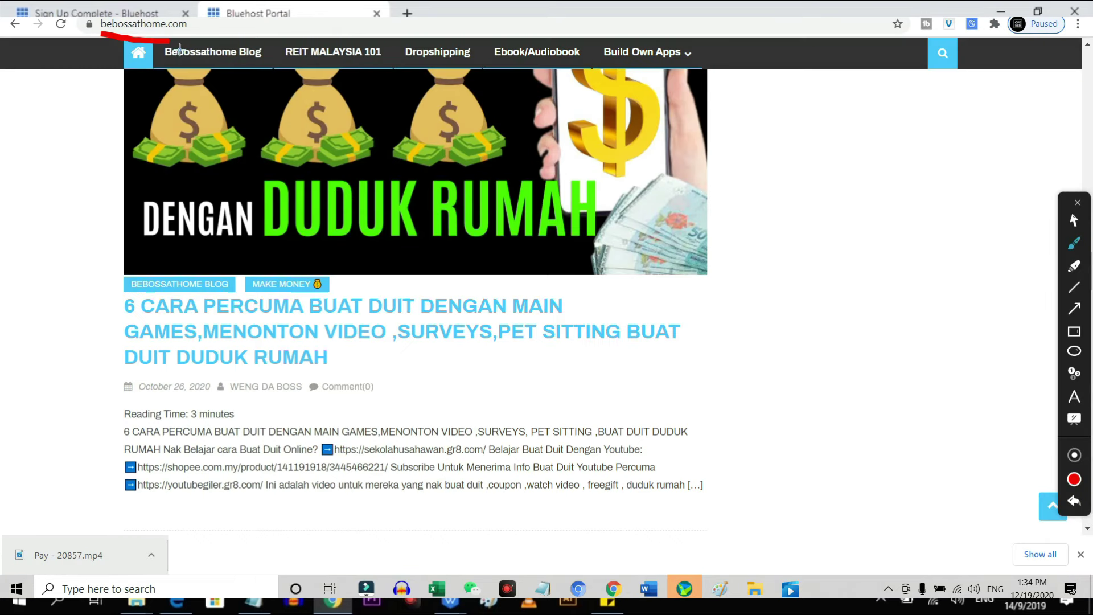
Underline the bebossathome.com blog address in red with the annotation pen.
drag(244, 39, 59, 32)
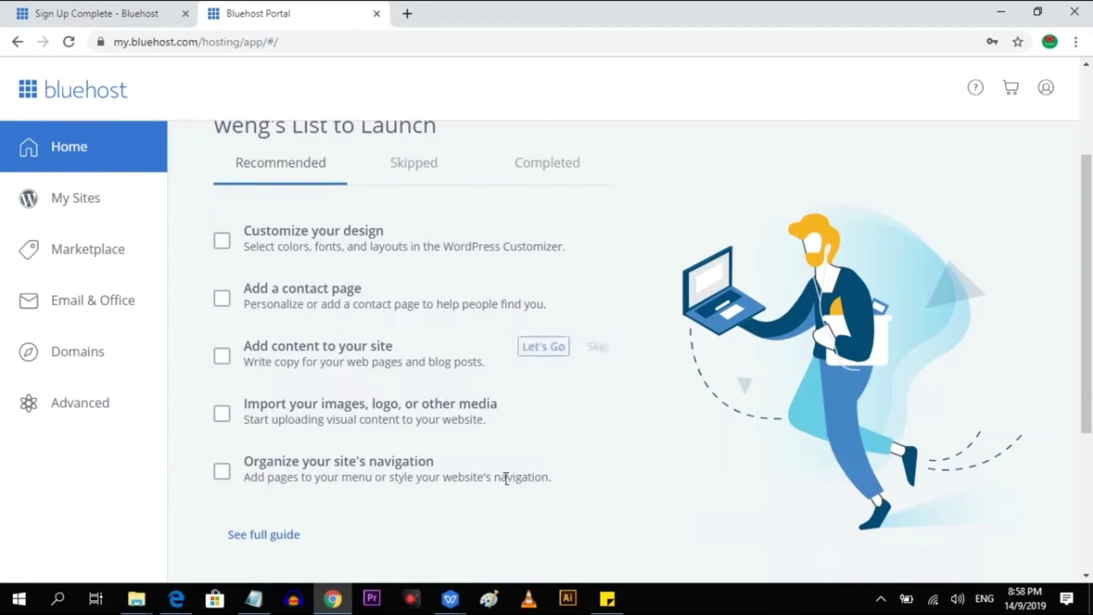
Go to Domains and start adding a new domain, with the name field focused.
scroll(762, 329, up, 5)
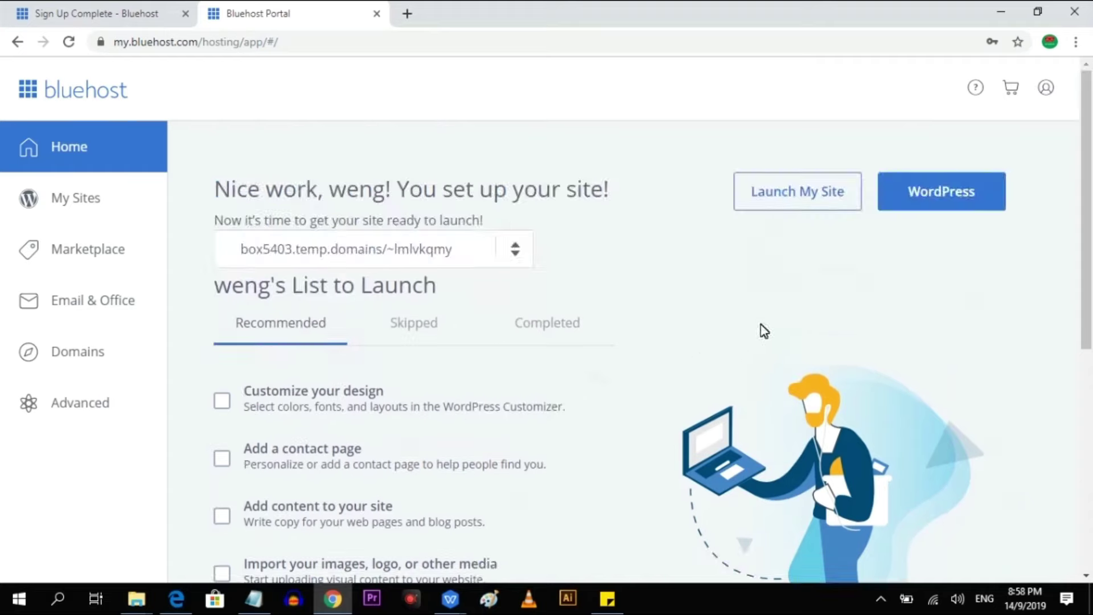
click(94, 360)
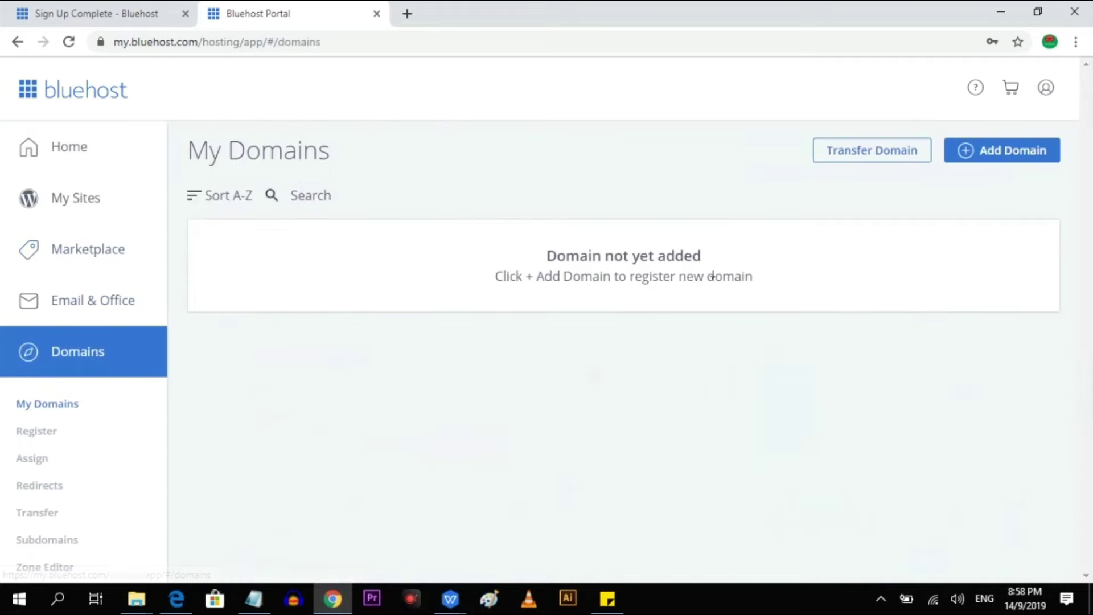
click(1006, 160)
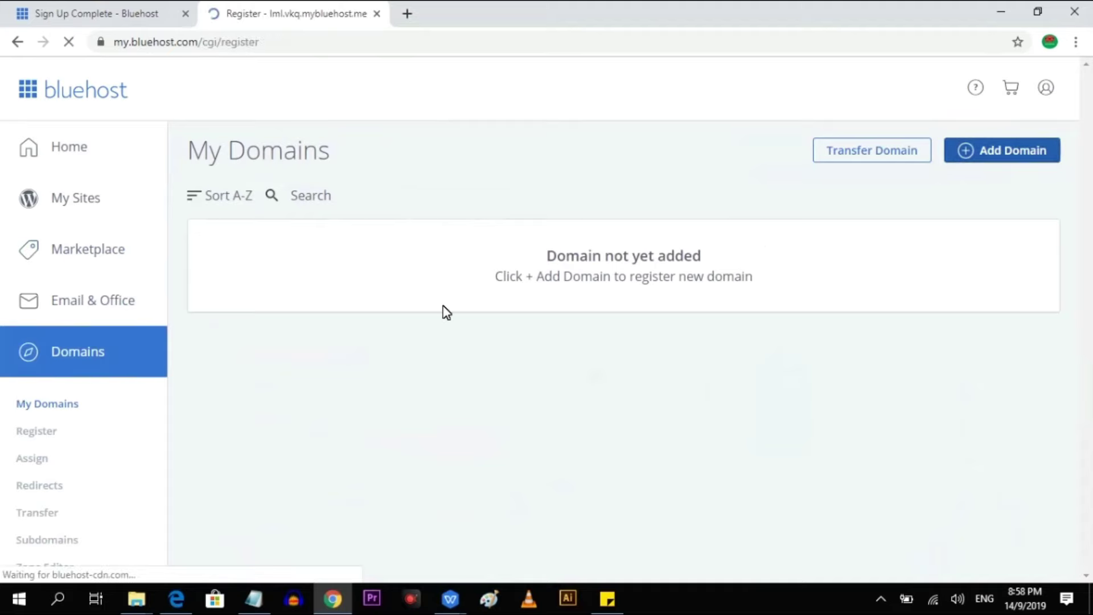
click(463, 281)
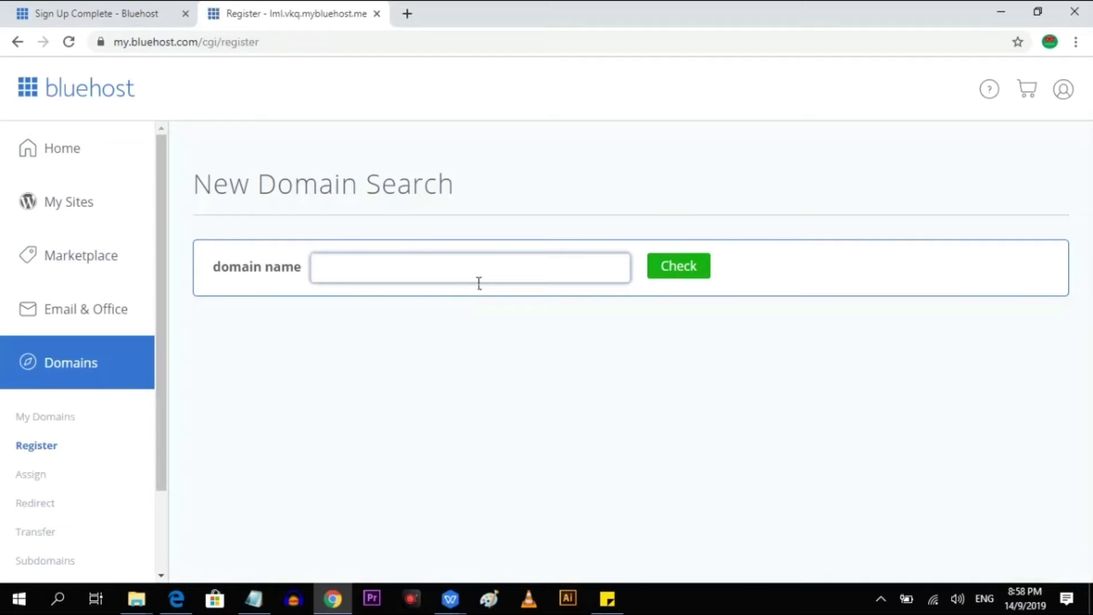
Search for Malaysiacatmall and choose to register malaysiacatmall.com.
text(Malaysiacatmall)
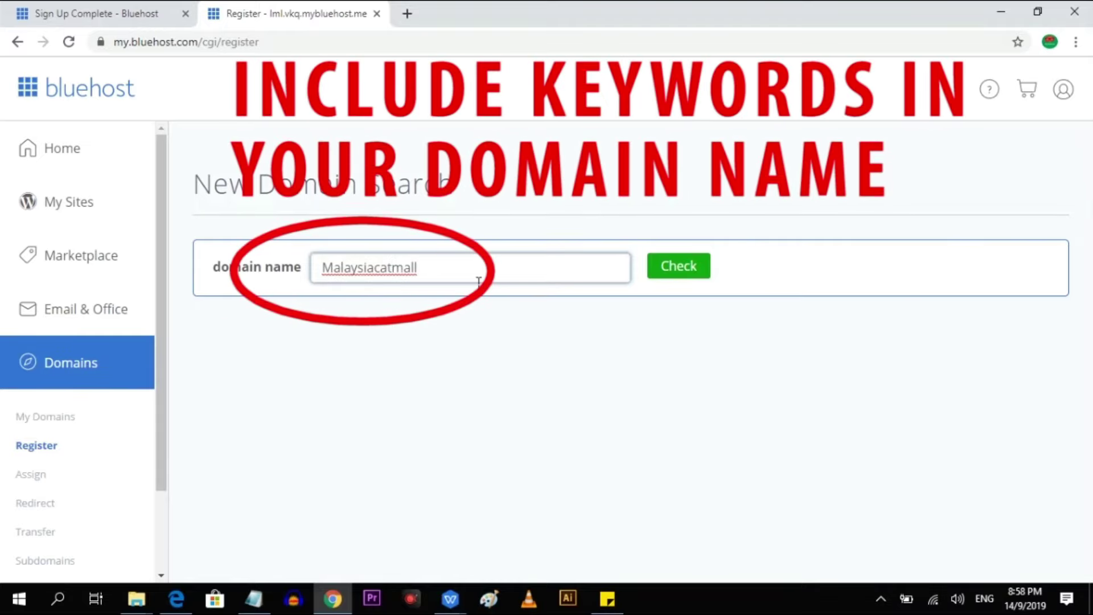
click(679, 269)
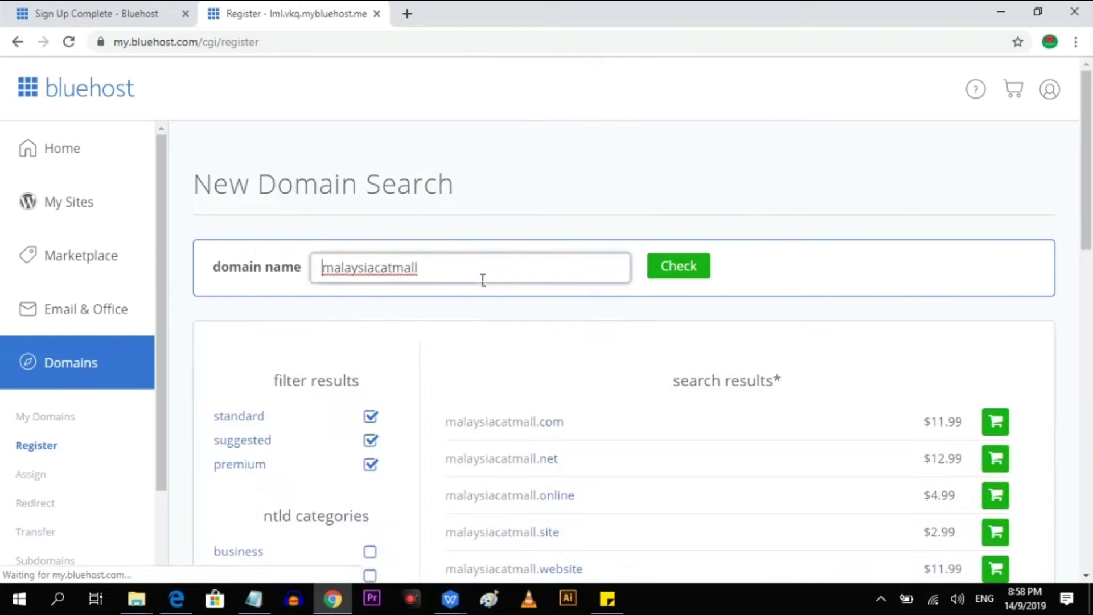
scroll(930, 303, down, 3)
click(875, 314)
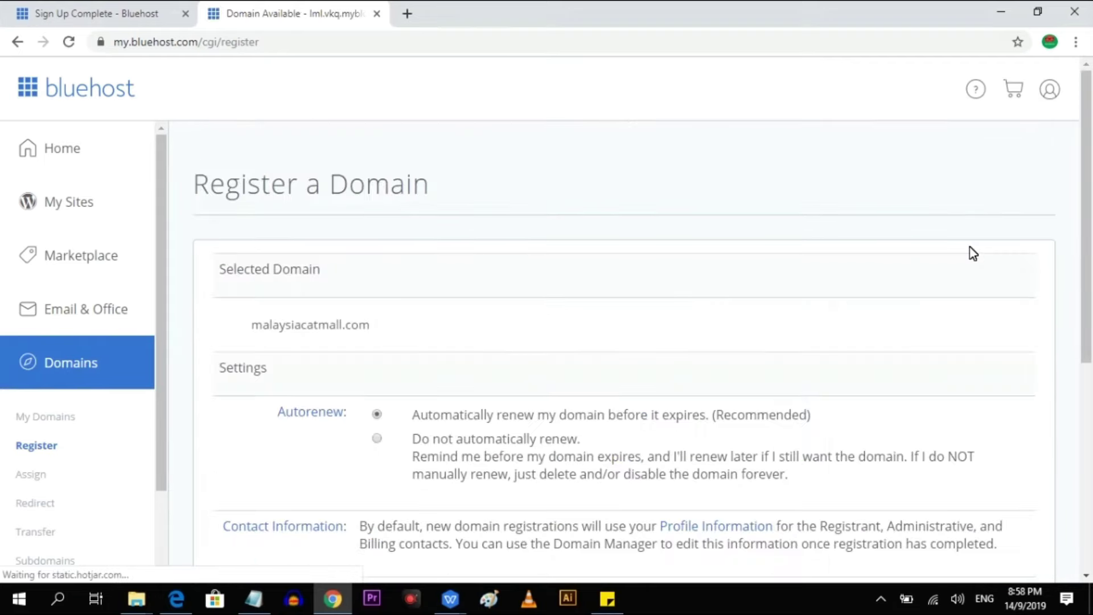
Agree to the registration terms, keep privacy on, and add the domain to the cart.
scroll(596, 451, down, 3)
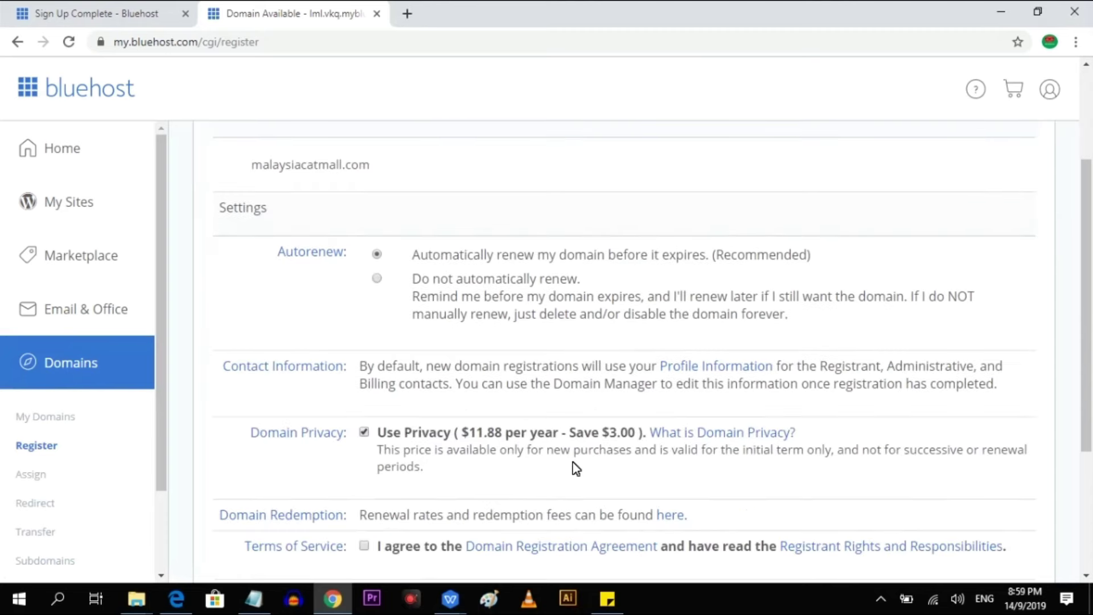
scroll(566, 461, down, 2)
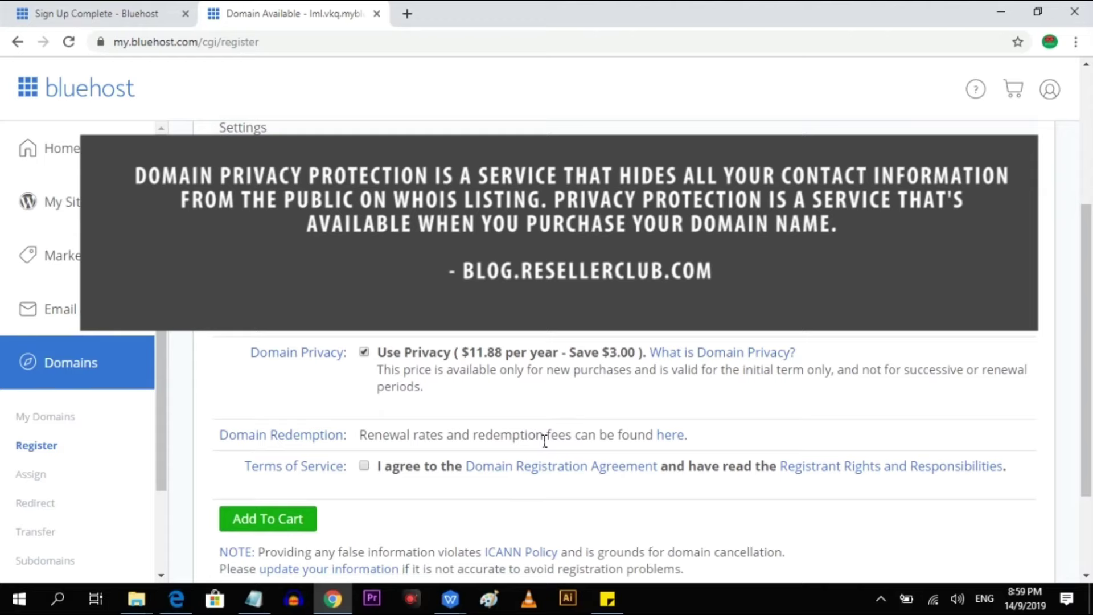
click(364, 466)
scroll(371, 473, down, 2)
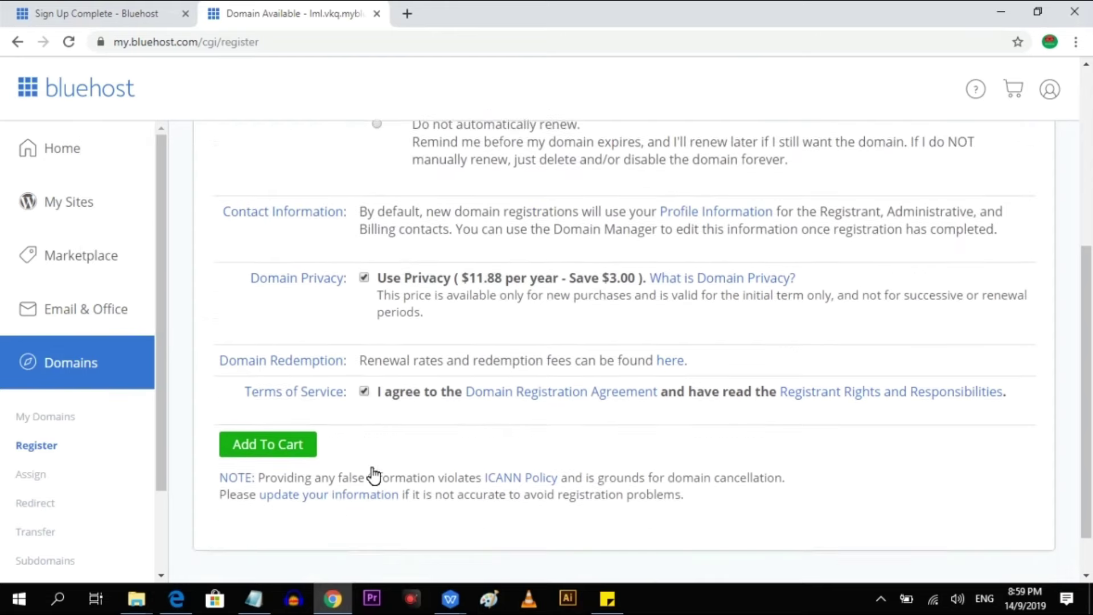
click(289, 393)
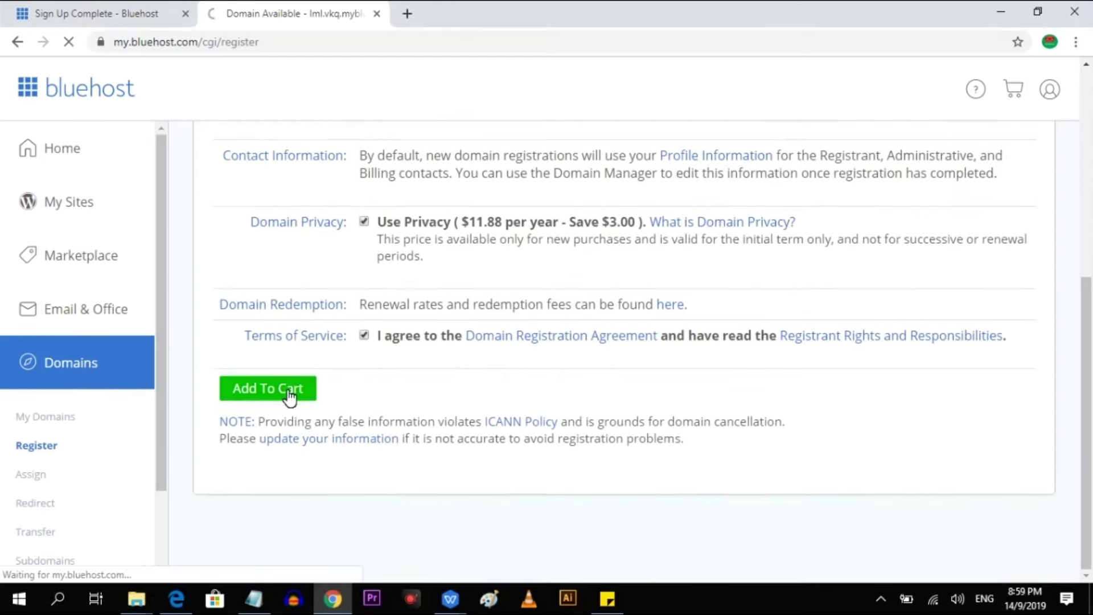
Process the free malaysiacatmall.com order, check it in My Domains, then return to the receipt.
scroll(884, 378, down, 2)
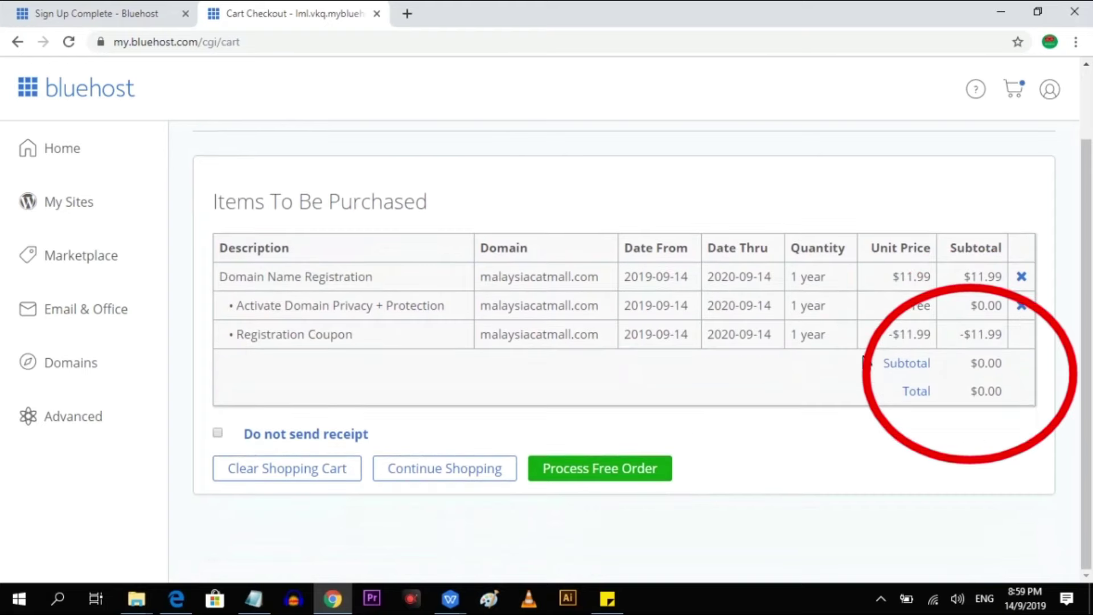
click(669, 469)
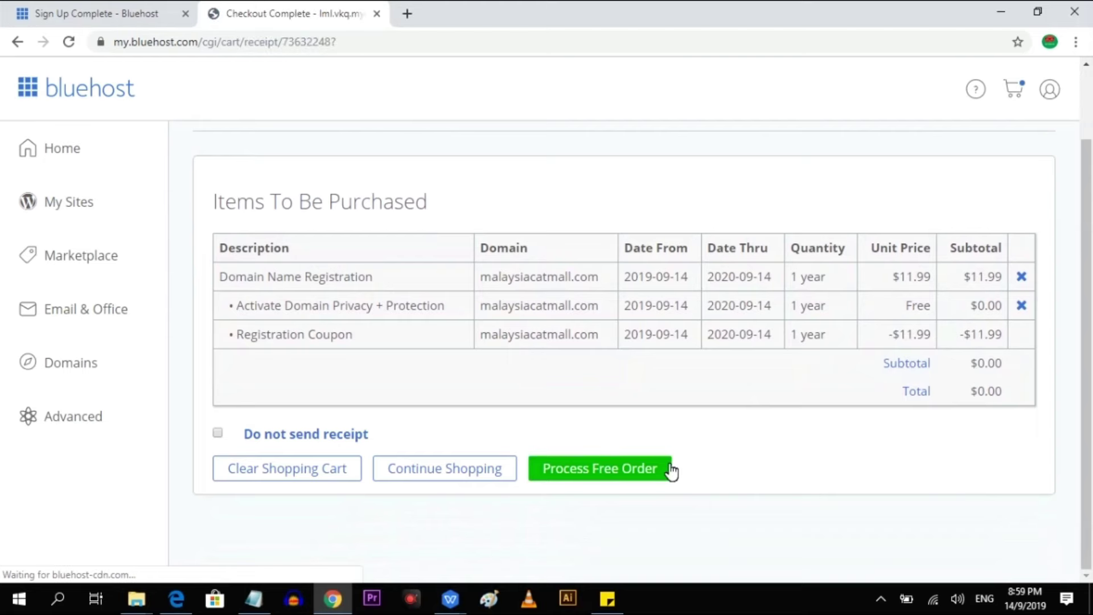
click(341, 392)
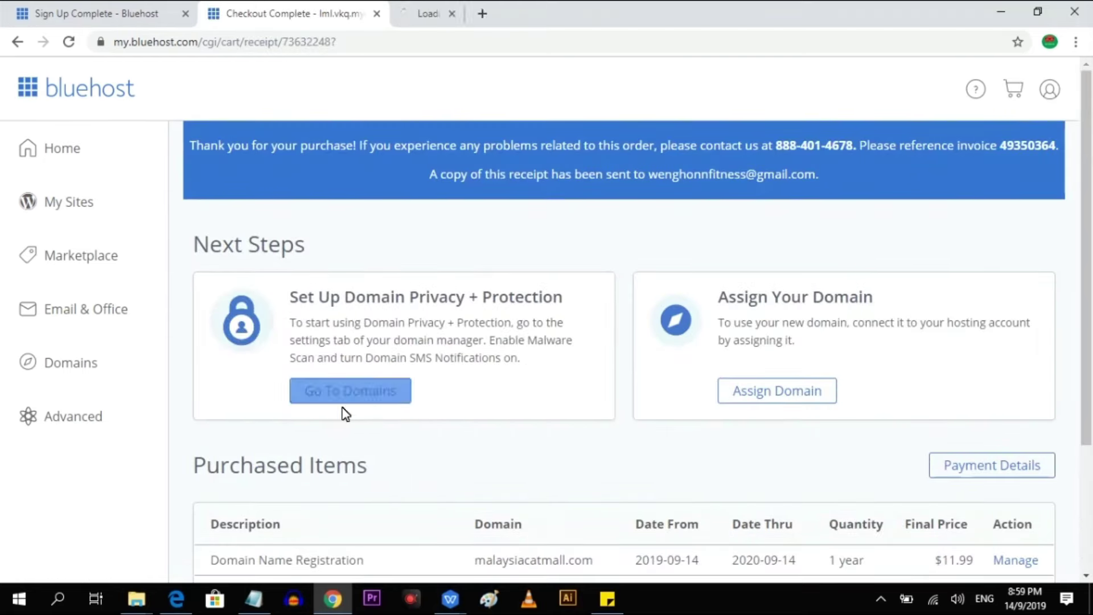
click(543, 8)
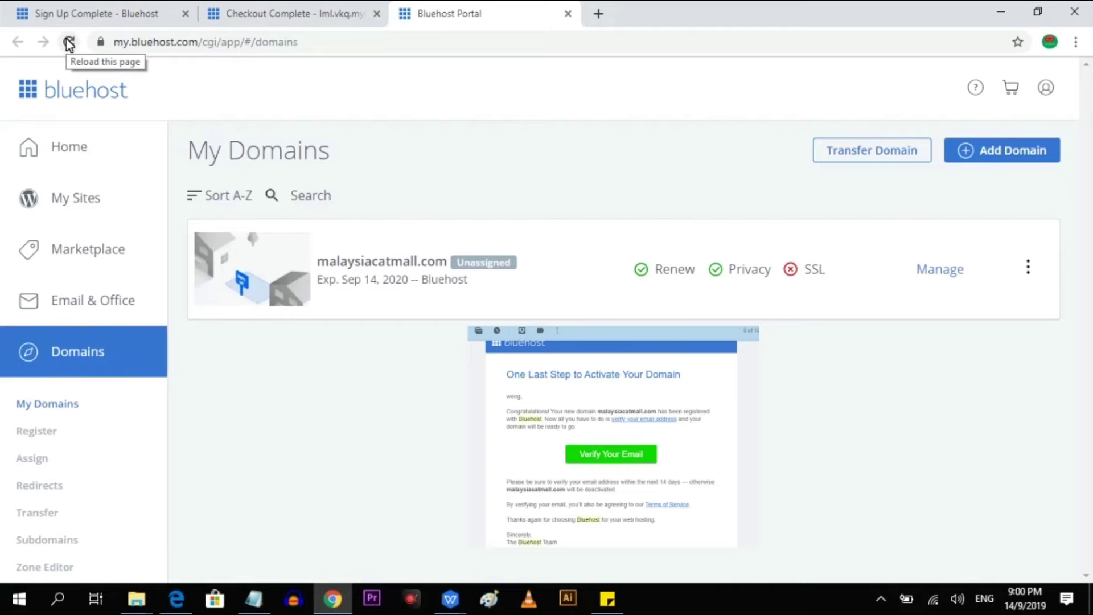
click(317, 14)
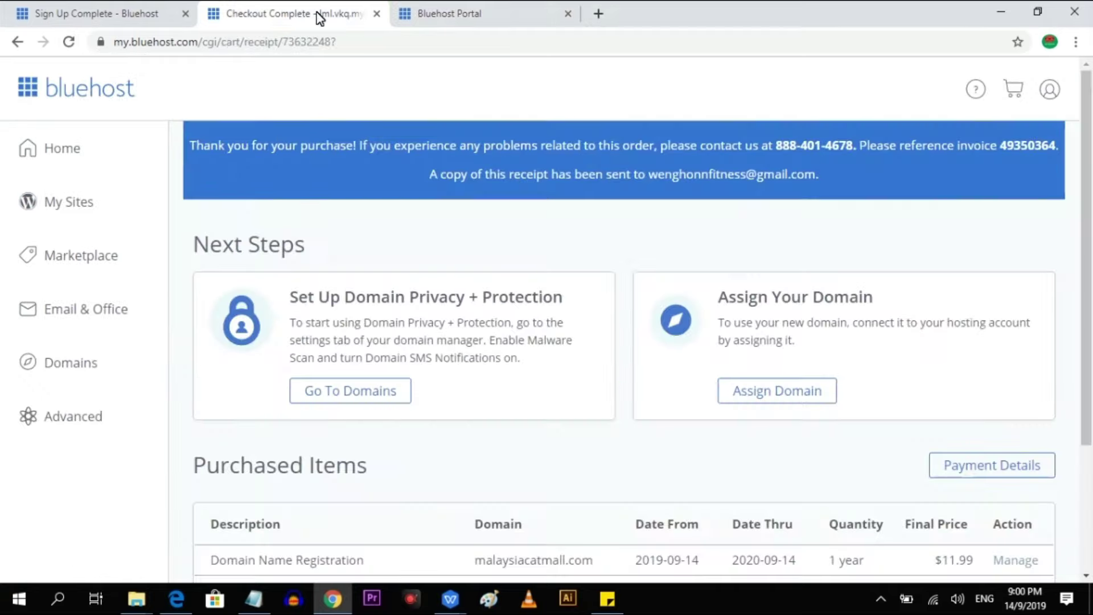
Assign malaysiacatmall.com to the hosting account.
click(816, 396)
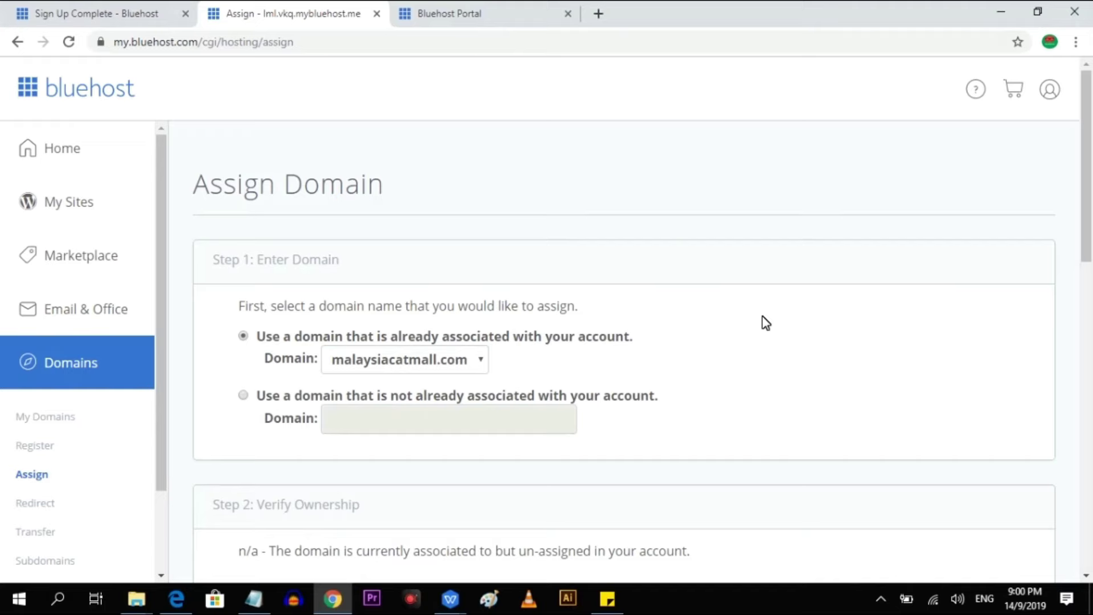
scroll(766, 322, down, 15)
click(948, 495)
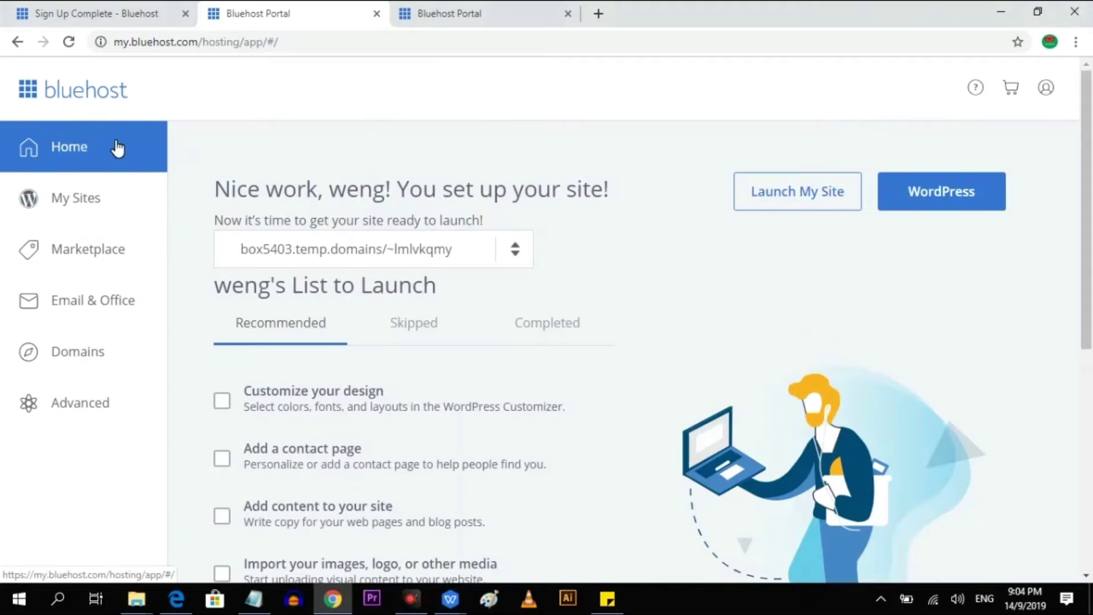
Add a new site and install WordPress on the malaysiacatmall.com domain.
click(341, 249)
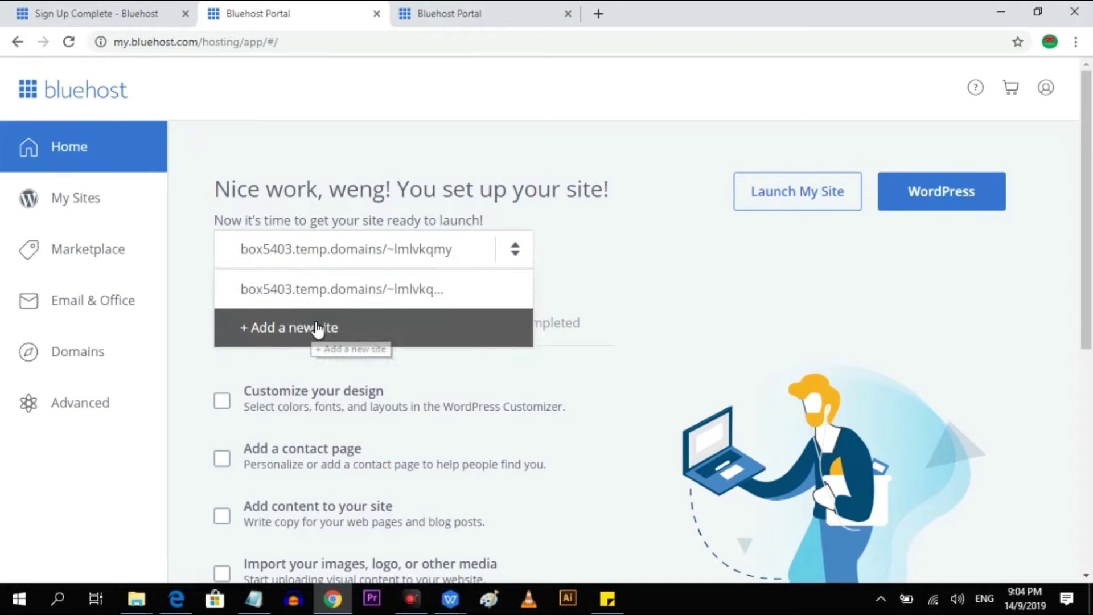
click(317, 329)
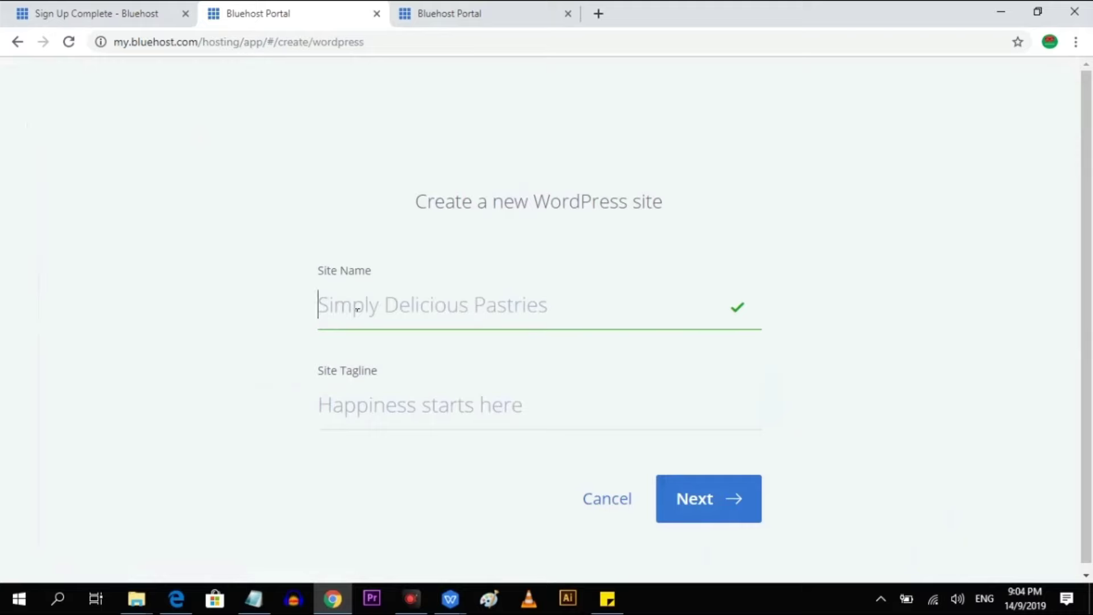
click(735, 508)
click(437, 304)
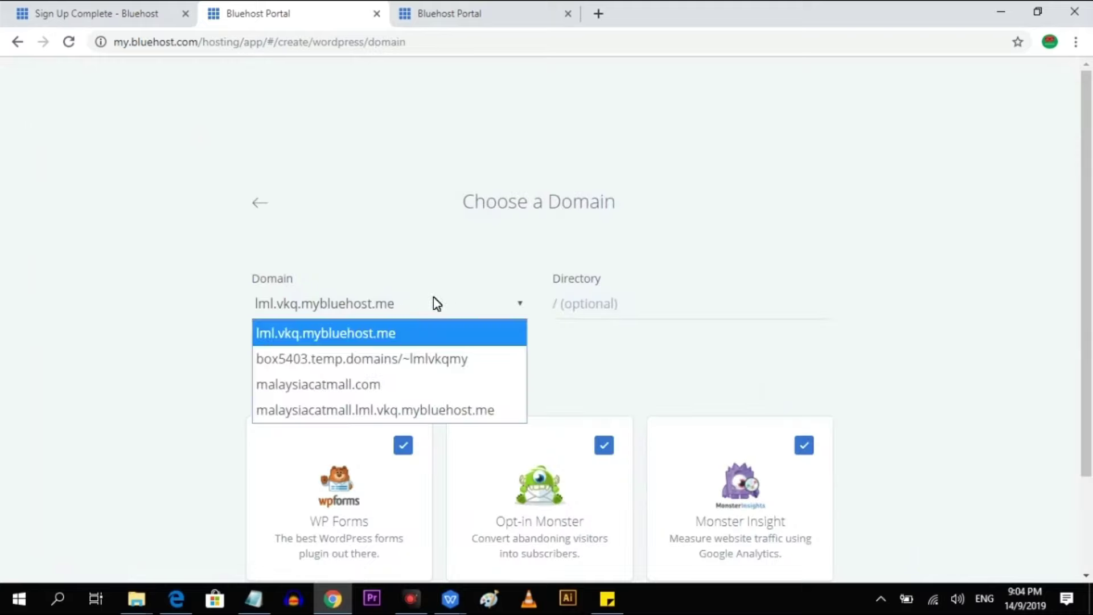
click(518, 393)
scroll(939, 296, down, 3)
click(784, 537)
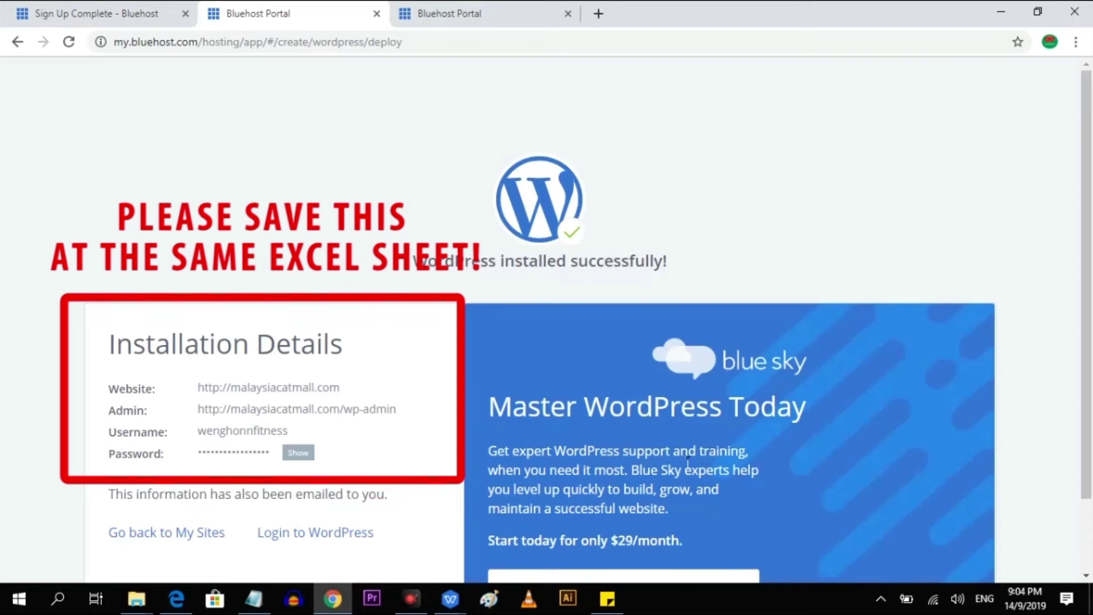
Open the new site's WordPress login page in a new tab.
scroll(688, 463, down, 2)
right_click(417, 312)
click(428, 322)
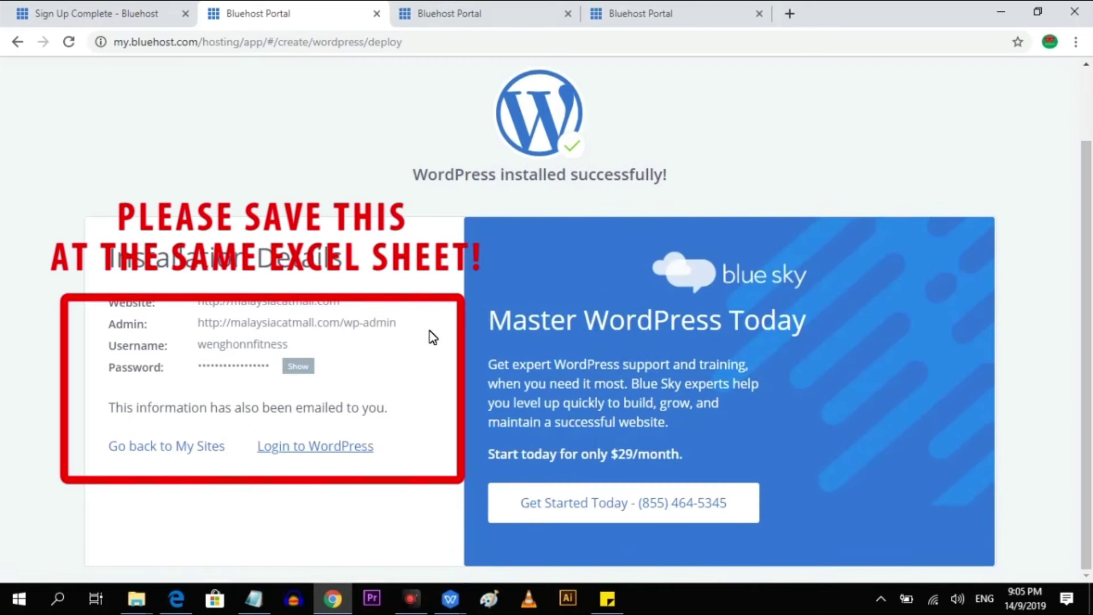
key(ctrl+Tab)
Enter the admin username on the WordPress login, then revisit the installation's login details.
click(647, 295)
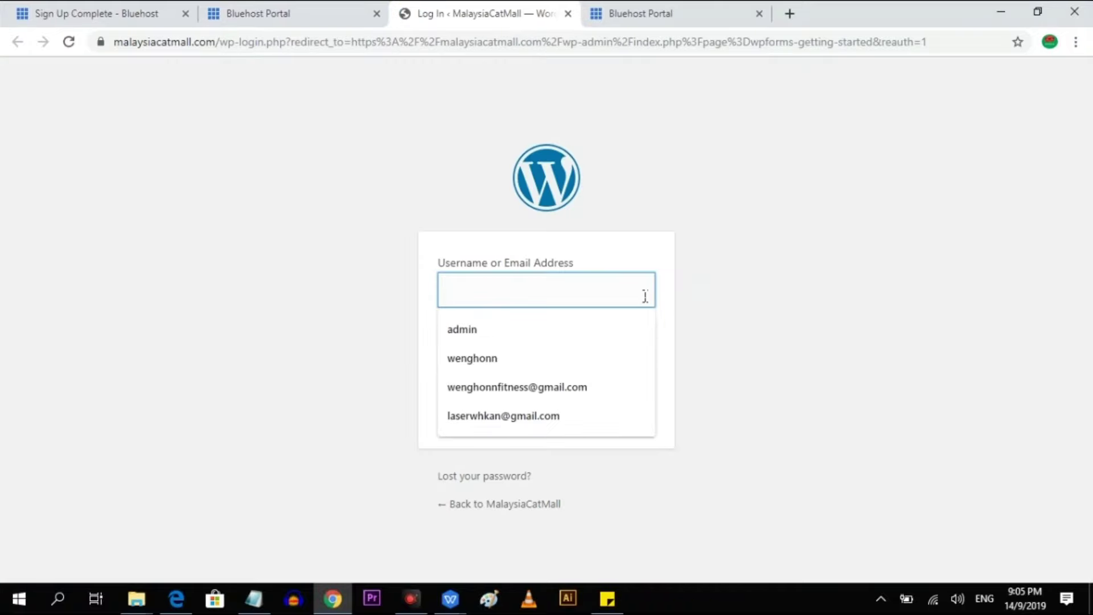
key(Escape)
click(637, 286)
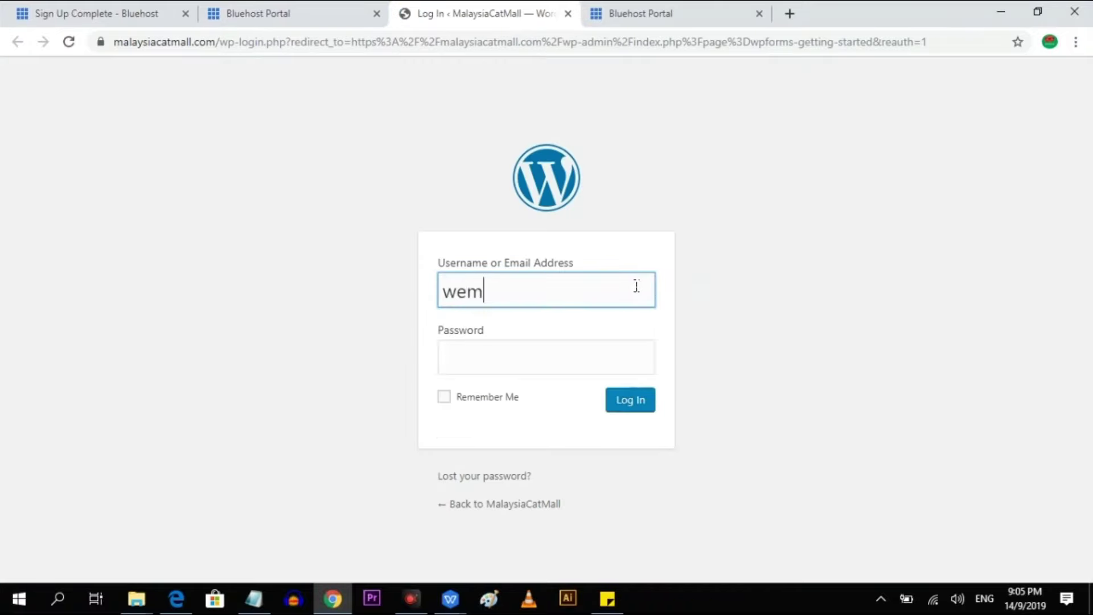
key(BackSpace)
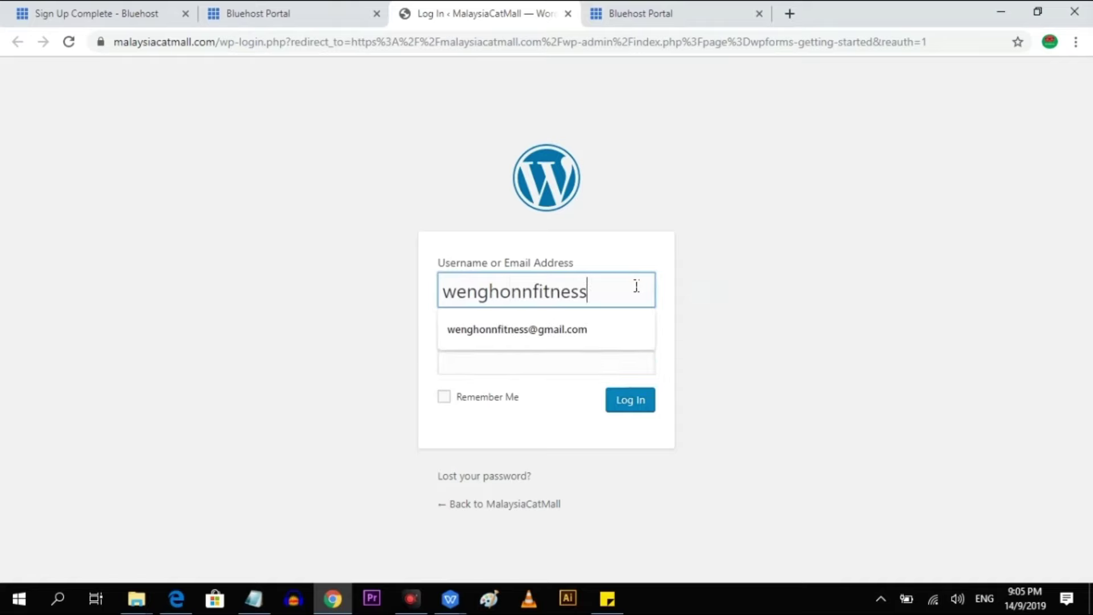
click(882, 293)
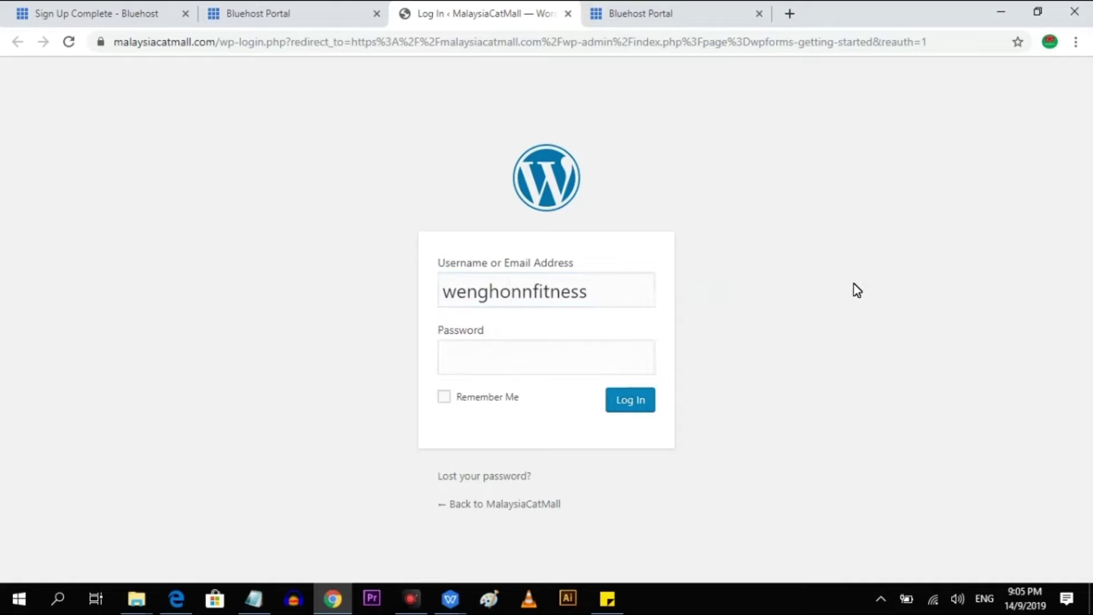
click(292, 14)
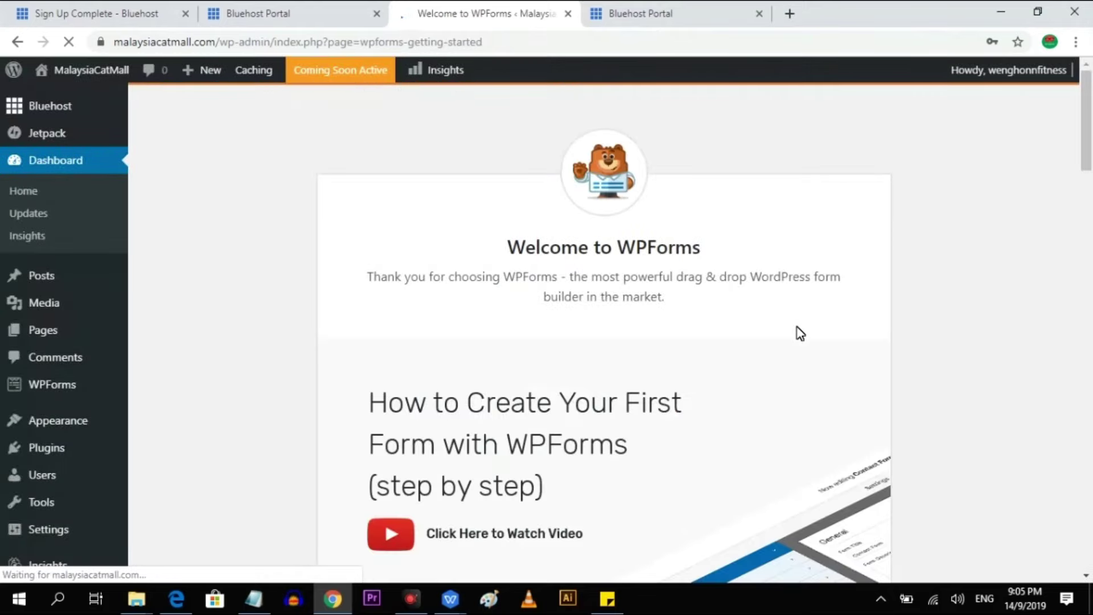
Let Chrome save the login password, then go to your own profile settings.
click(934, 173)
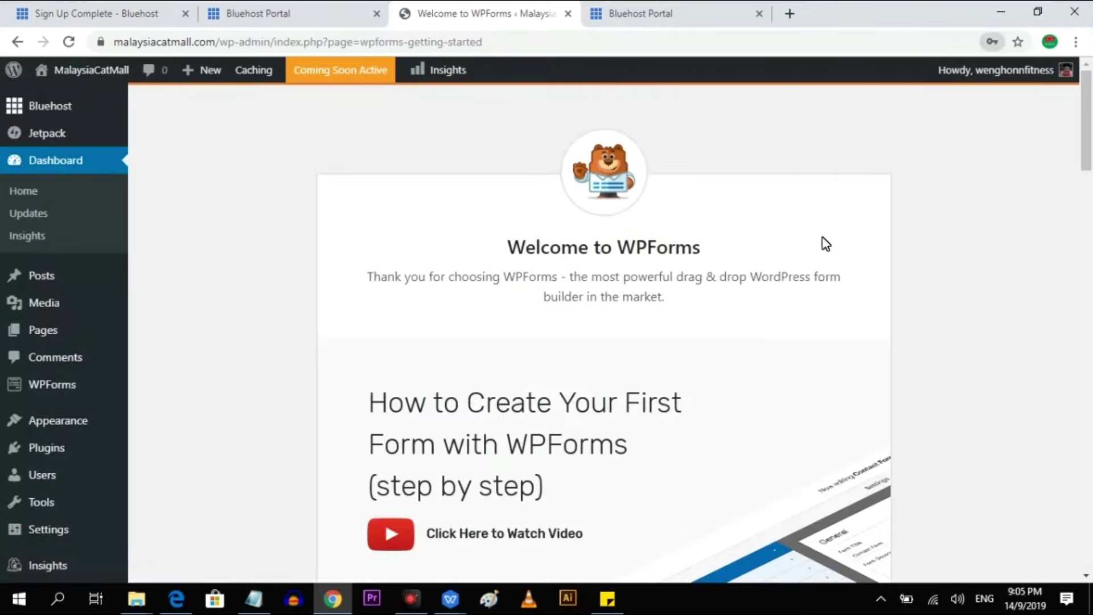
mouse_move(61, 485)
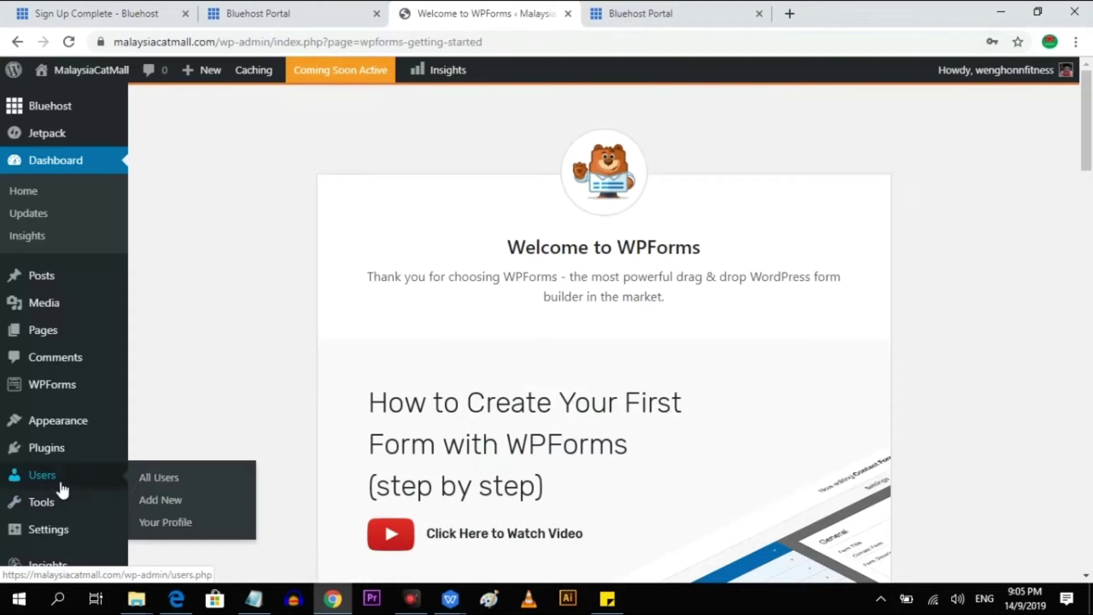
click(172, 525)
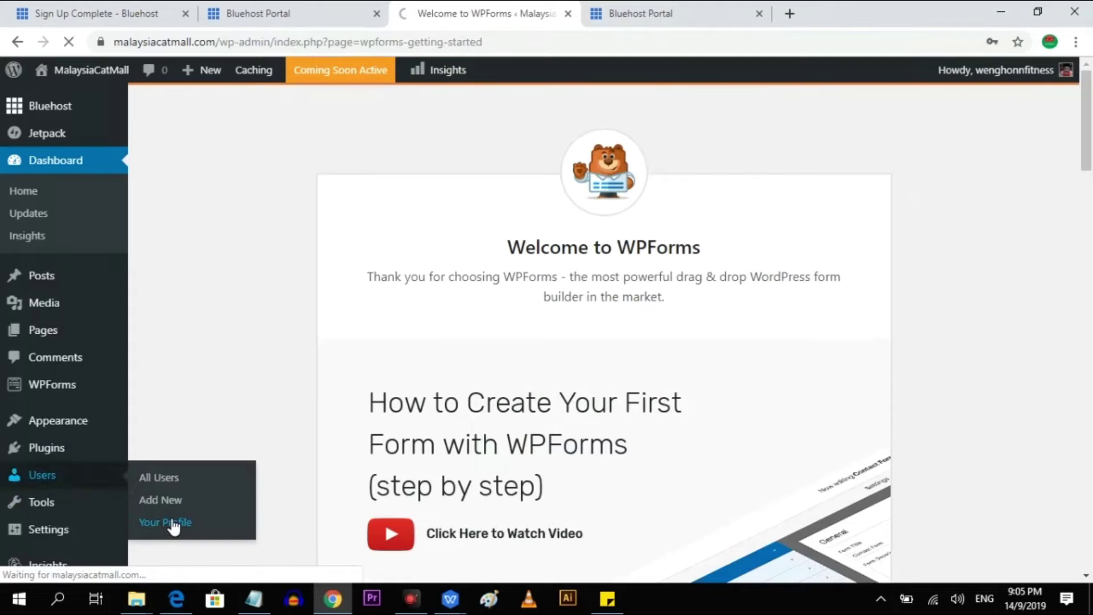
Generate a strong new password, update the profile, and let Chrome save the new password.
scroll(566, 195, down, 1)
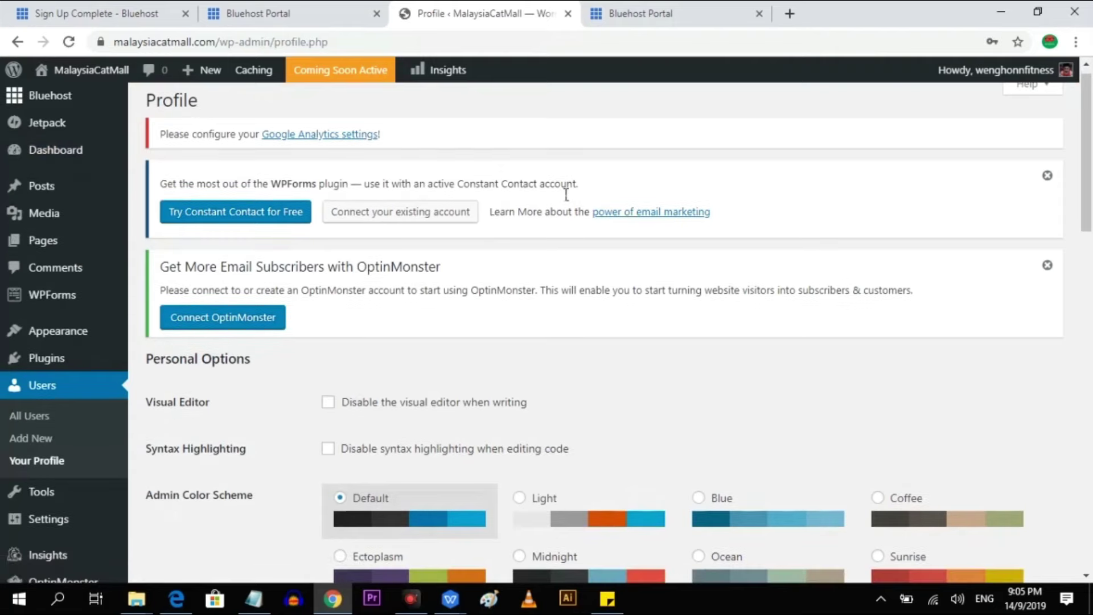
scroll(695, 251, down, 15)
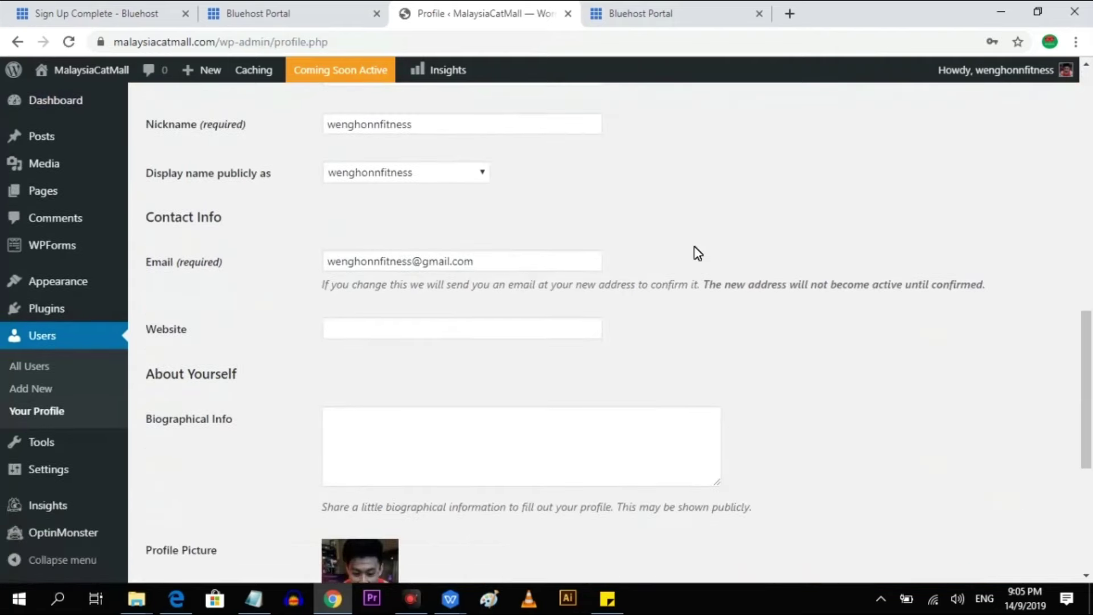
scroll(698, 253, down, 3)
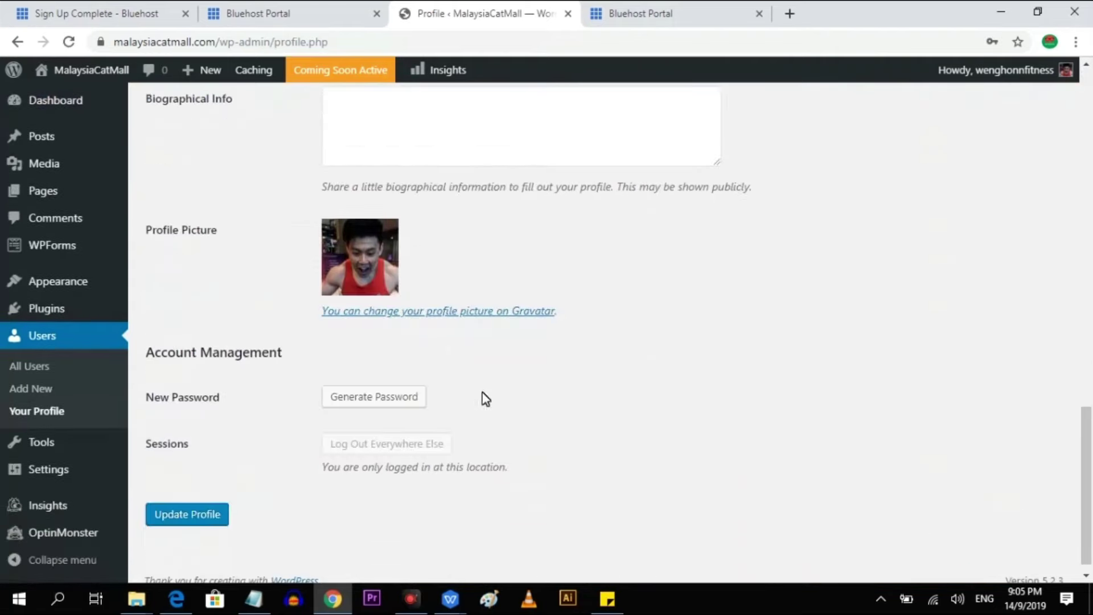
click(396, 405)
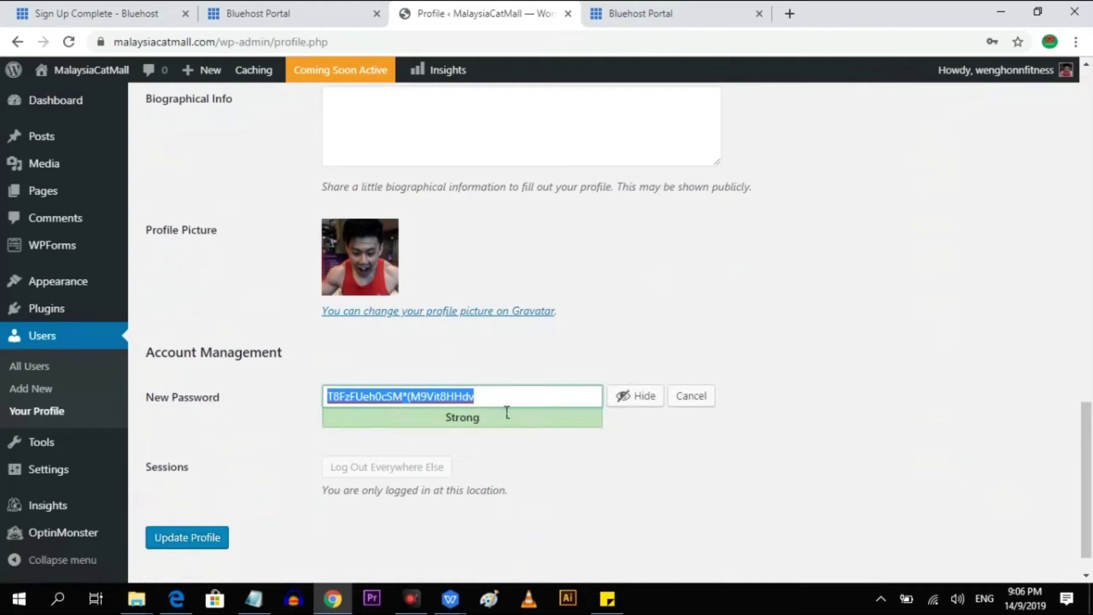
click(208, 545)
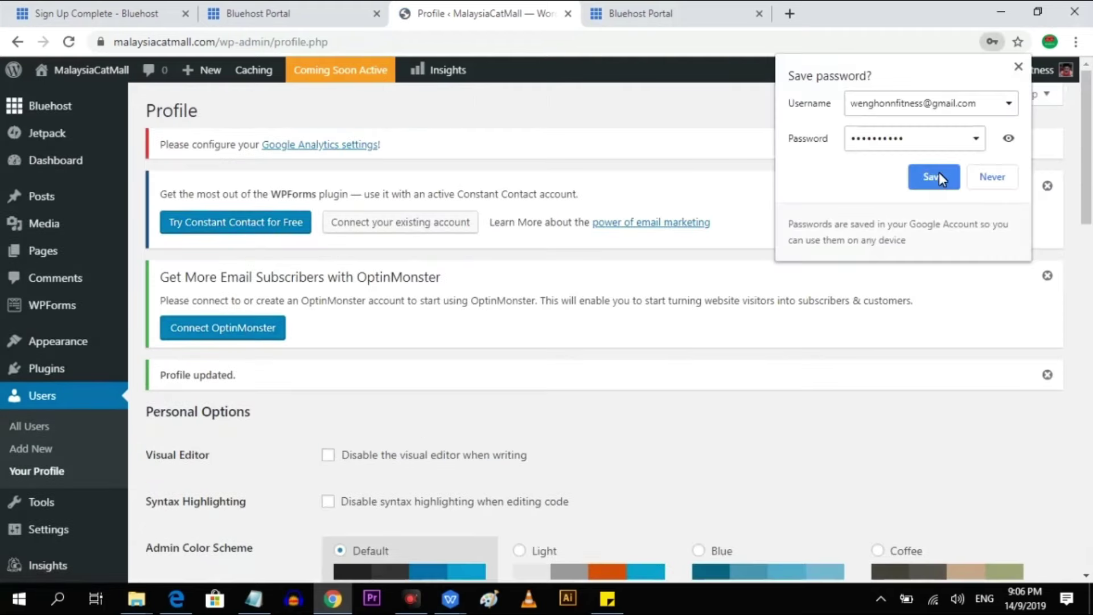
click(938, 171)
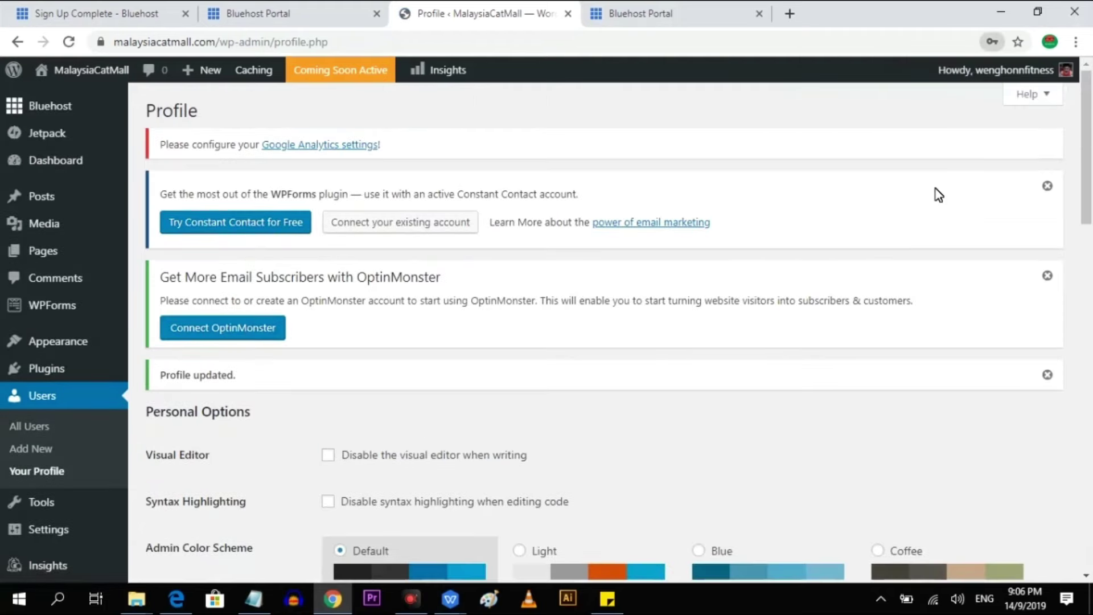
scroll(839, 329, down, 5)
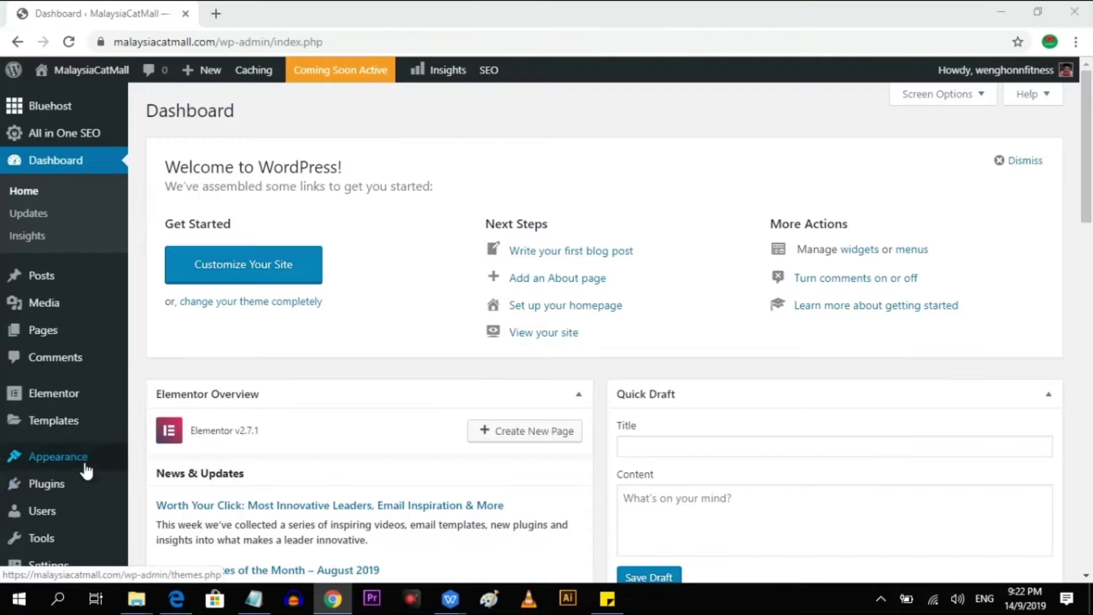
mouse_move(87, 470)
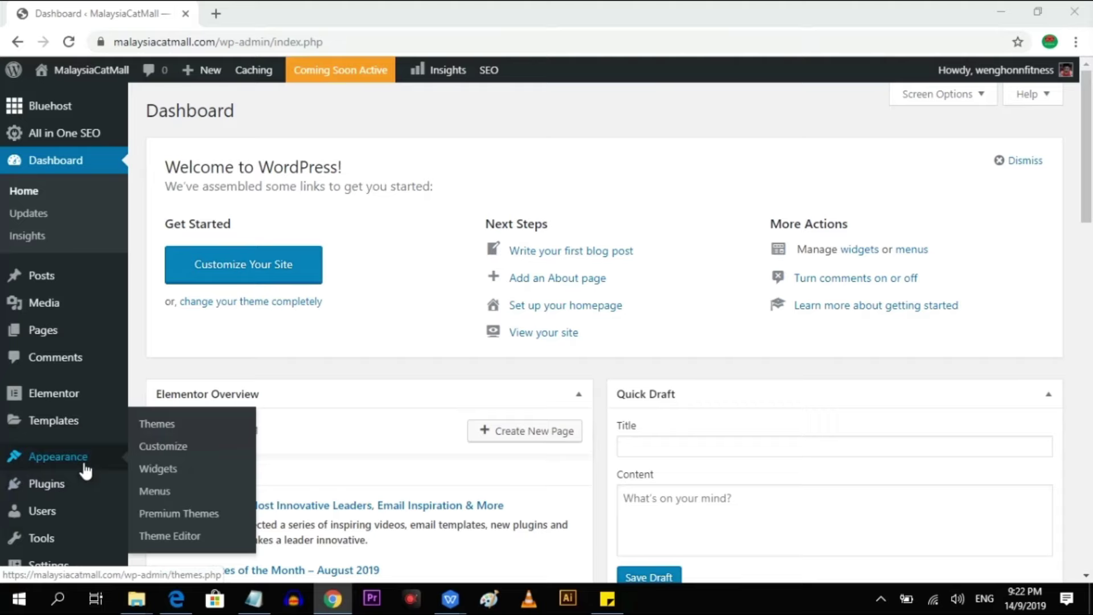
From Appearance > Themes, browse Popular WordPress.org themes and preview OceanWP.
click(161, 427)
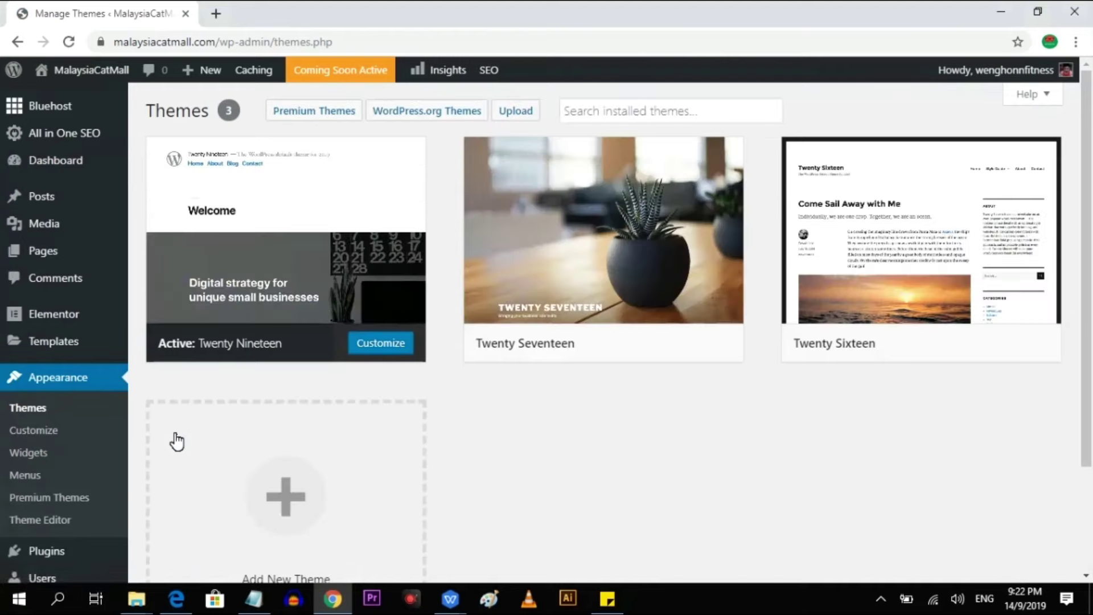
click(449, 118)
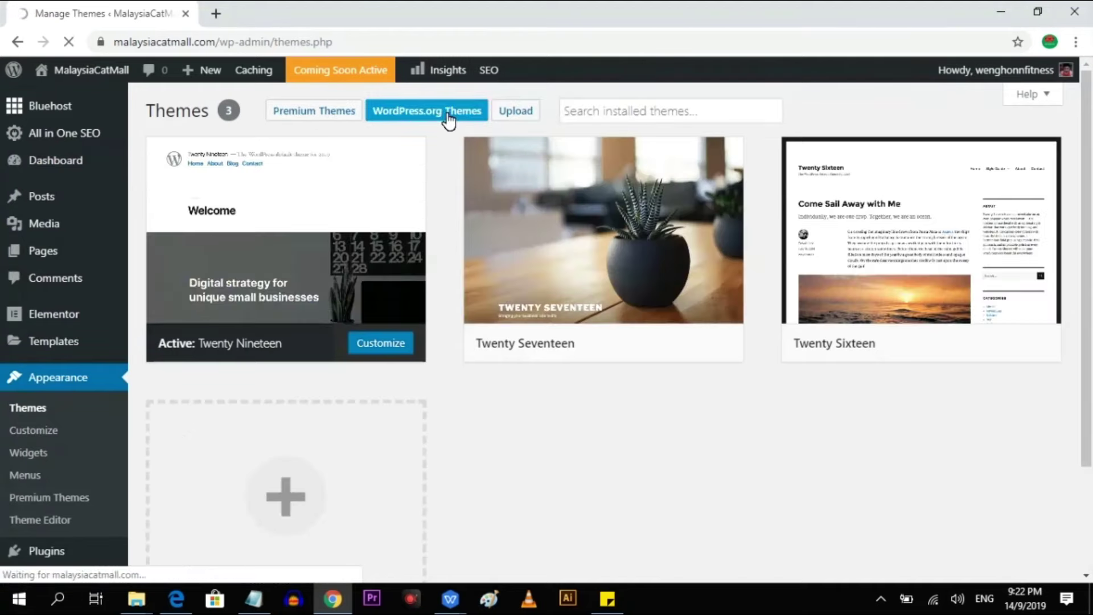
scroll(1037, 339, down, 7)
scroll(1031, 359, up, 7)
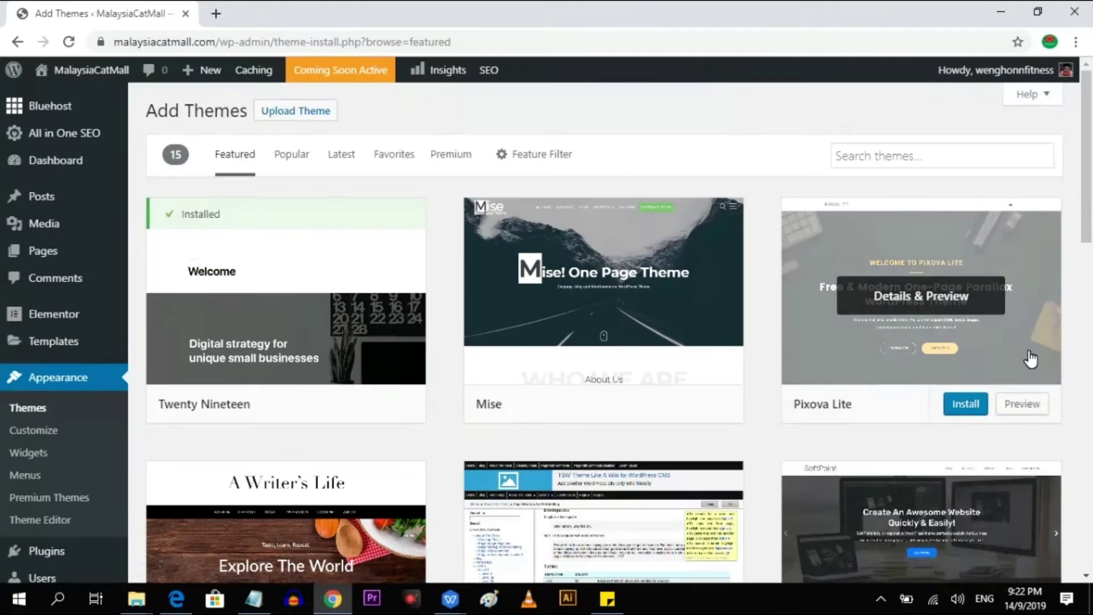
scroll(1031, 359, down, 15)
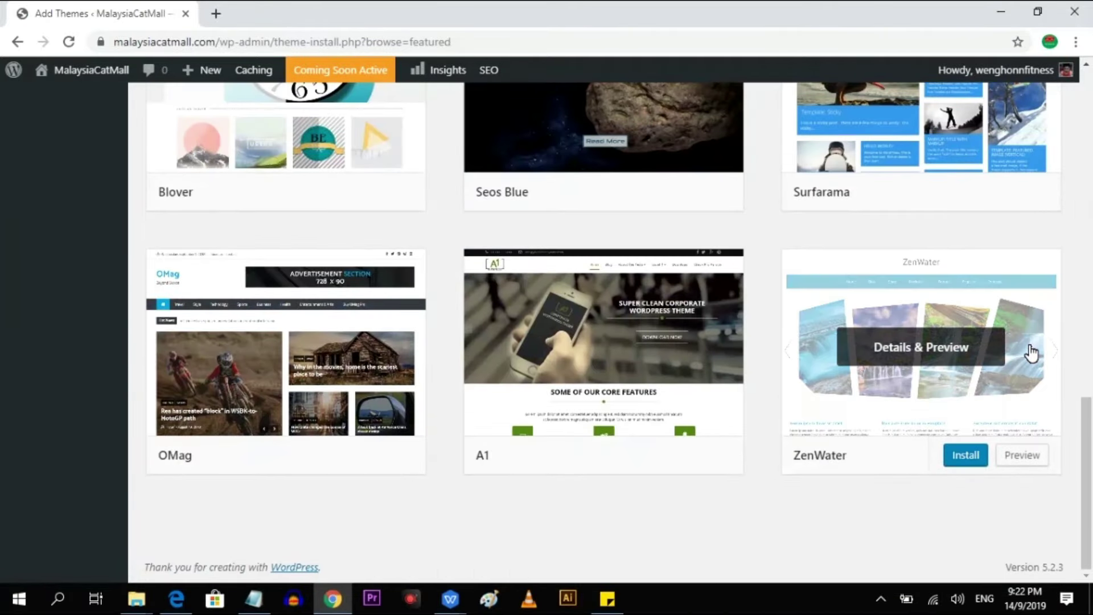
scroll(1032, 353, up, 15)
click(290, 152)
scroll(342, 253, down, 5)
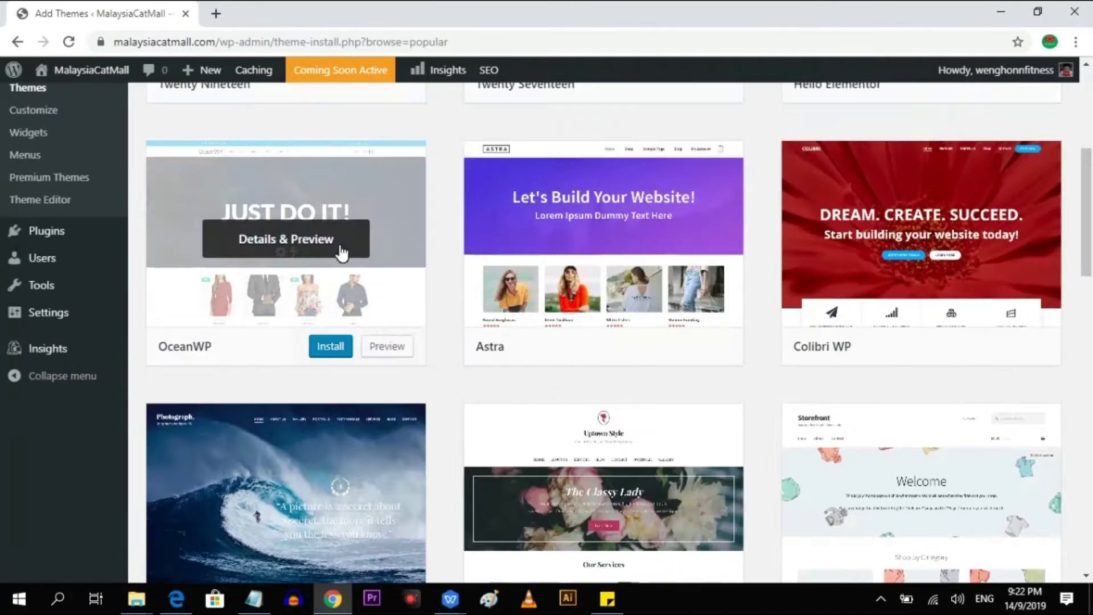
click(386, 347)
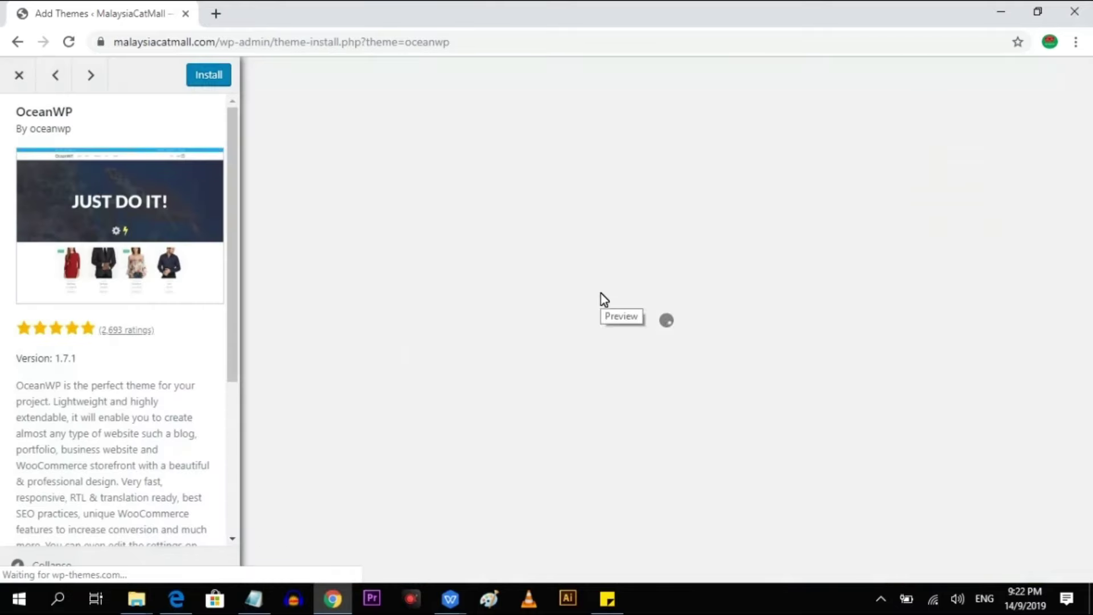
Scroll through the OceanWP preview, then leave it for the site's Pages list.
scroll(925, 332, down, 10)
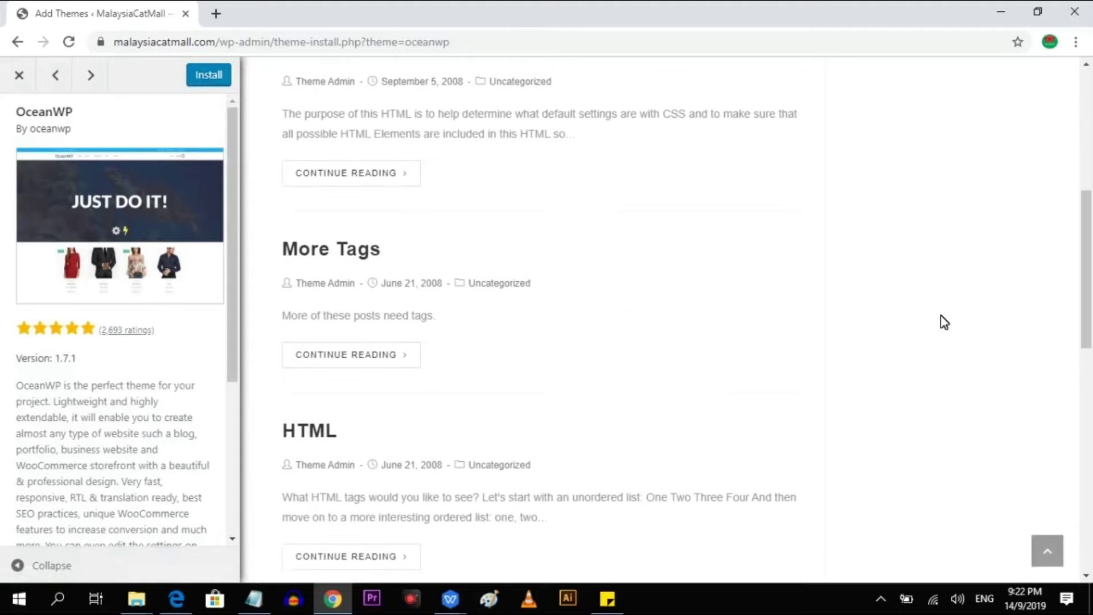
scroll(944, 316, down, 6)
scroll(944, 316, up, 15)
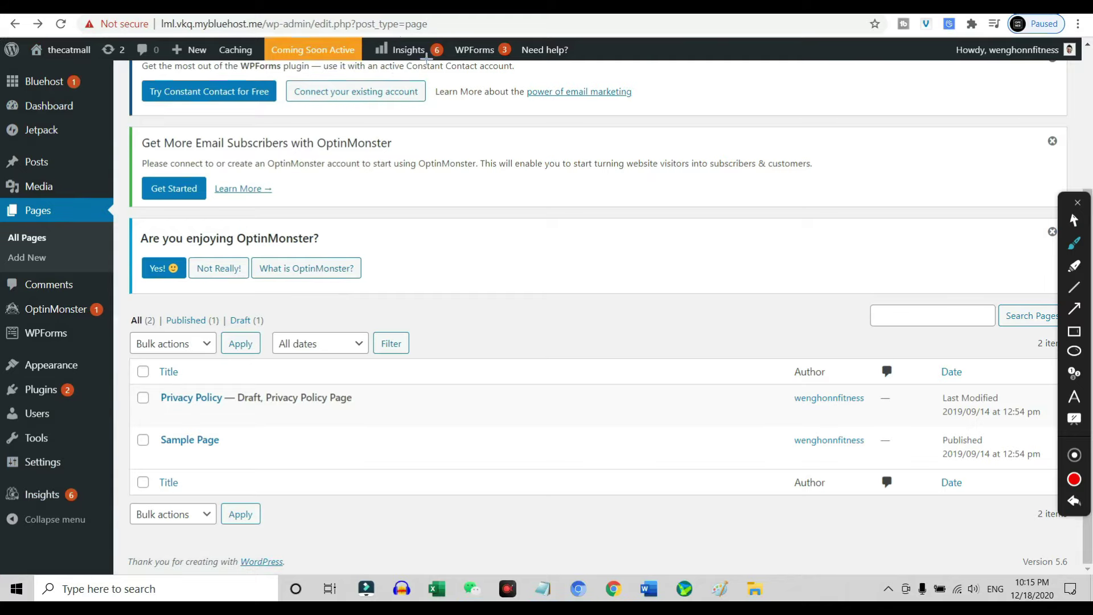
mouse_move(424, 54)
mouse_down()
mouse_move(237, 124)
mouse_move(401, 21)
mouse_move(295, 81)
mouse_move(343, 176)
mouse_up()
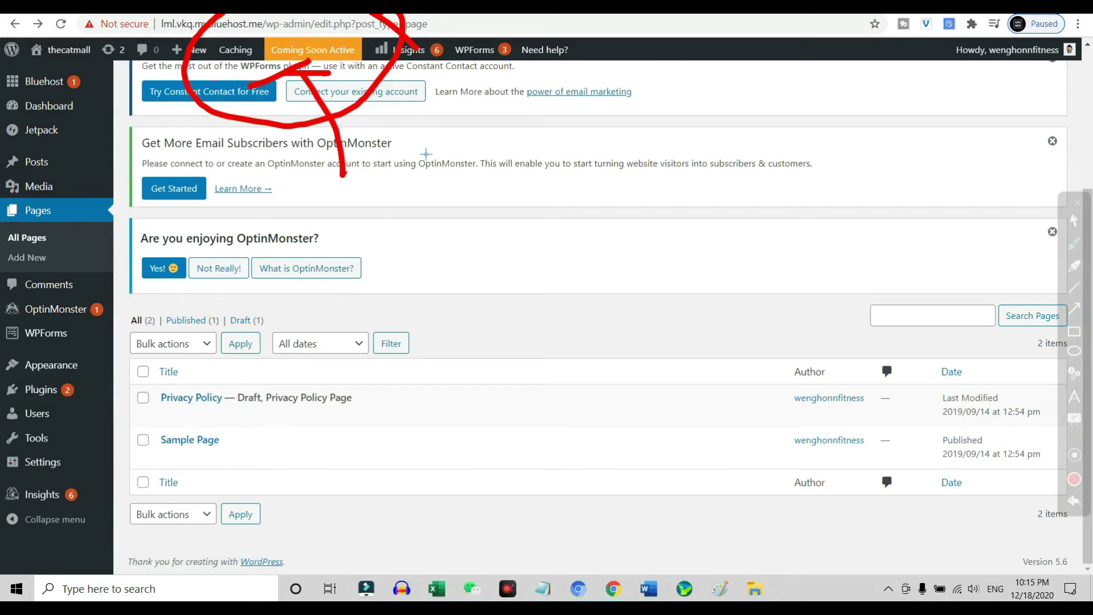
key(Escape)
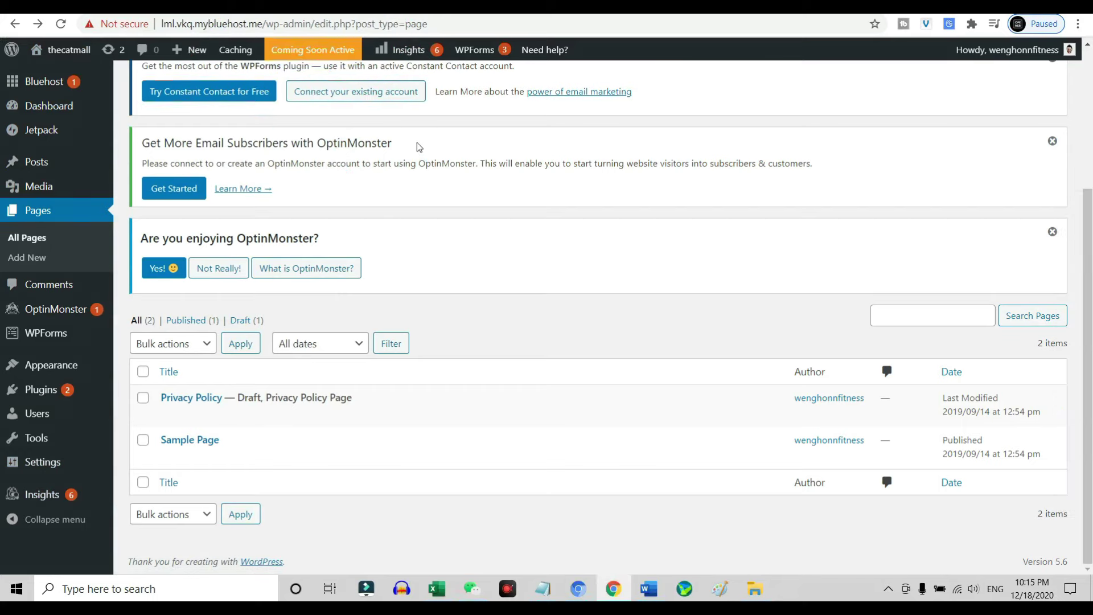
key(ctrl+alt+a)
drag(53, 164, 129, 159)
drag(63, 217, 173, 212)
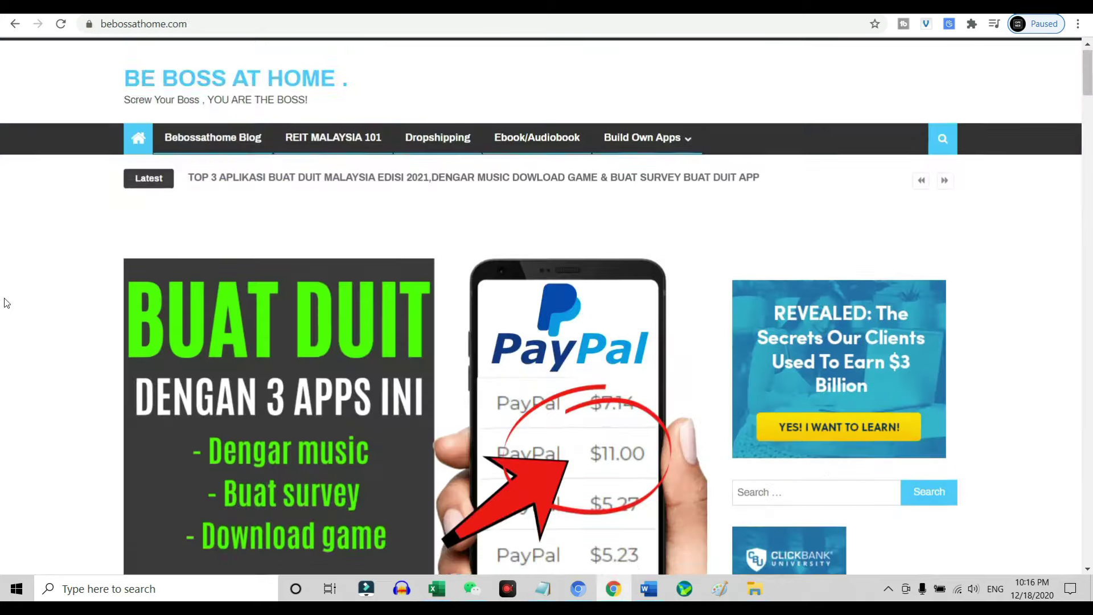
Scroll down the example blog and open its Cashzine post.
scroll(59, 246, down, 5)
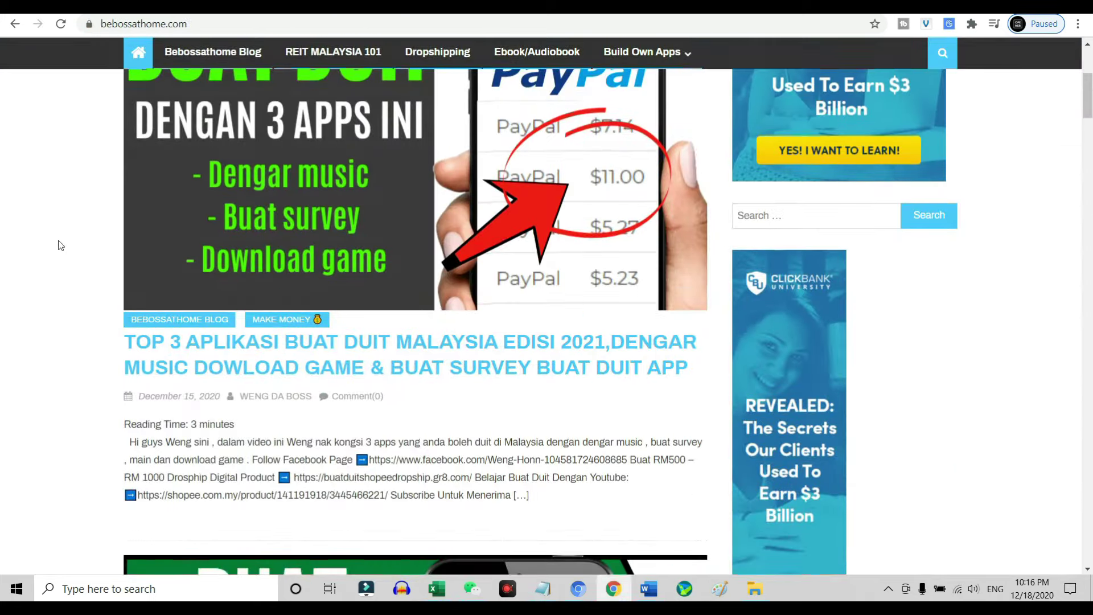
scroll(113, 351, down, 6)
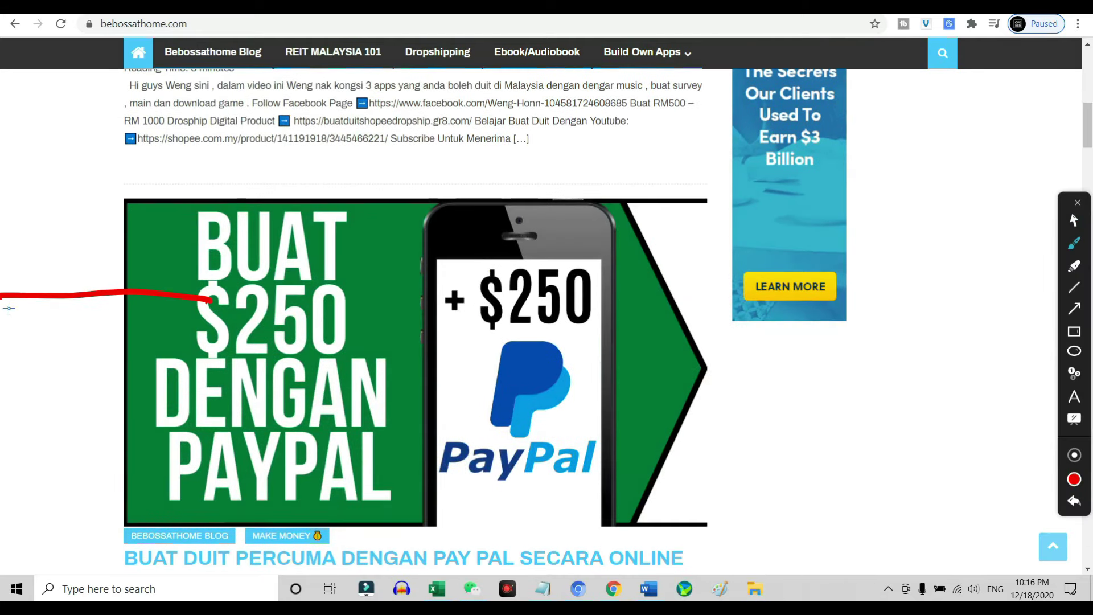
scroll(128, 296, down, 7)
scroll(128, 295, down, 5)
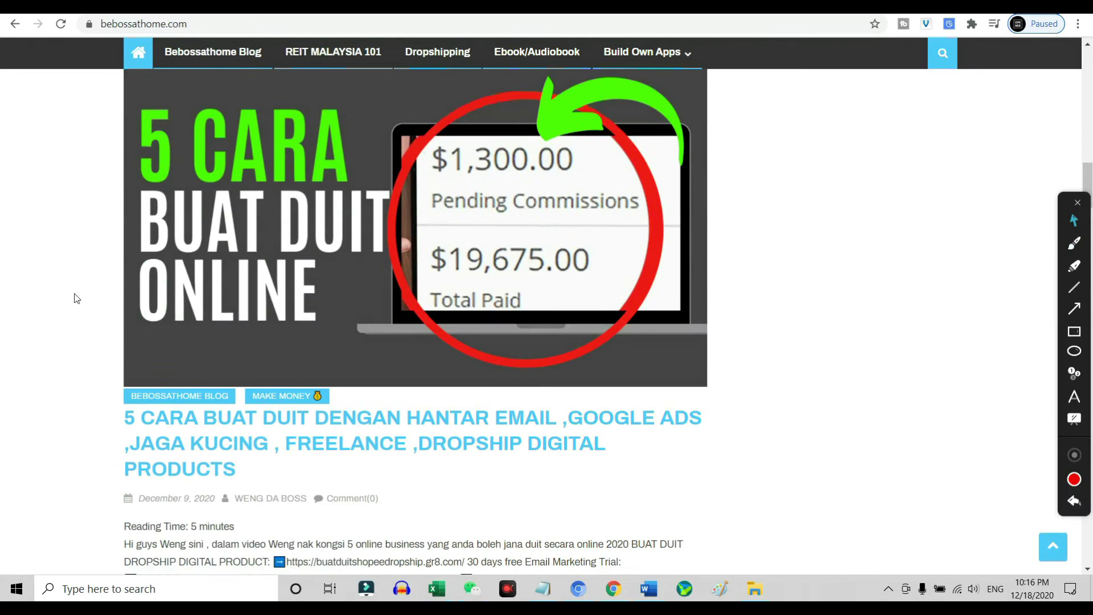
scroll(74, 298, down, 9)
scroll(208, 259, down, 5)
click(285, 182)
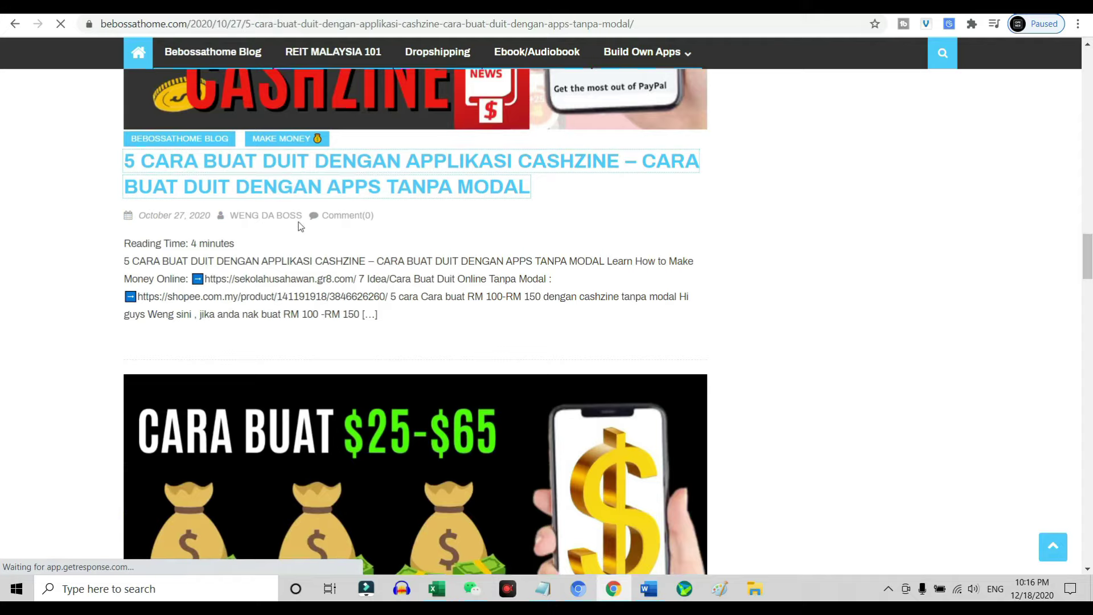
Browse the blog's Ebook/Audiobook and Dropshipping sections.
scroll(536, 280, down, 8)
scroll(530, 273, up, 8)
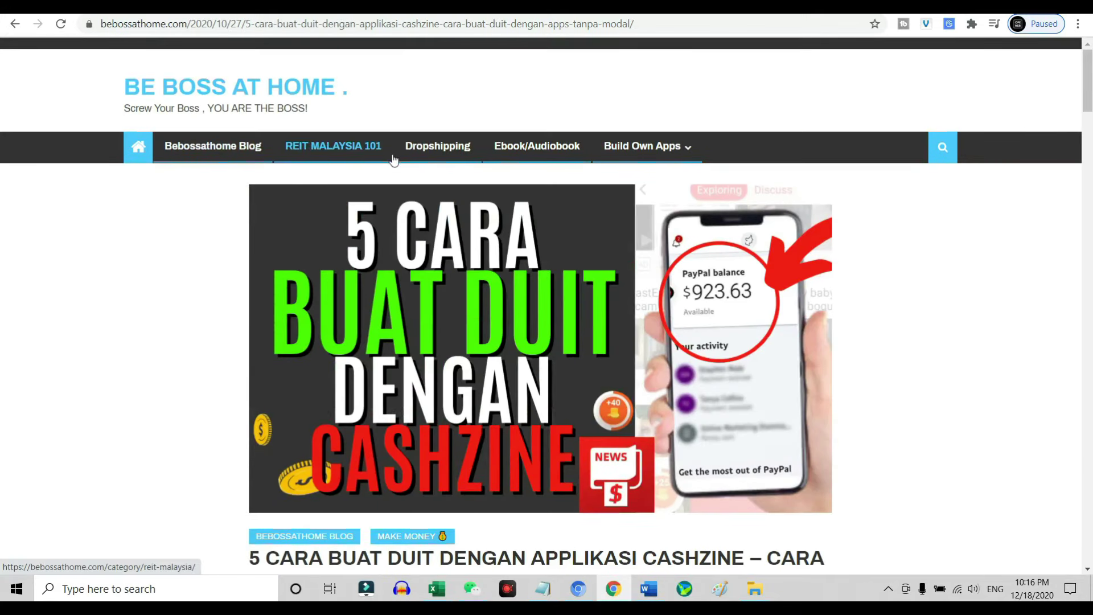
click(555, 157)
click(432, 158)
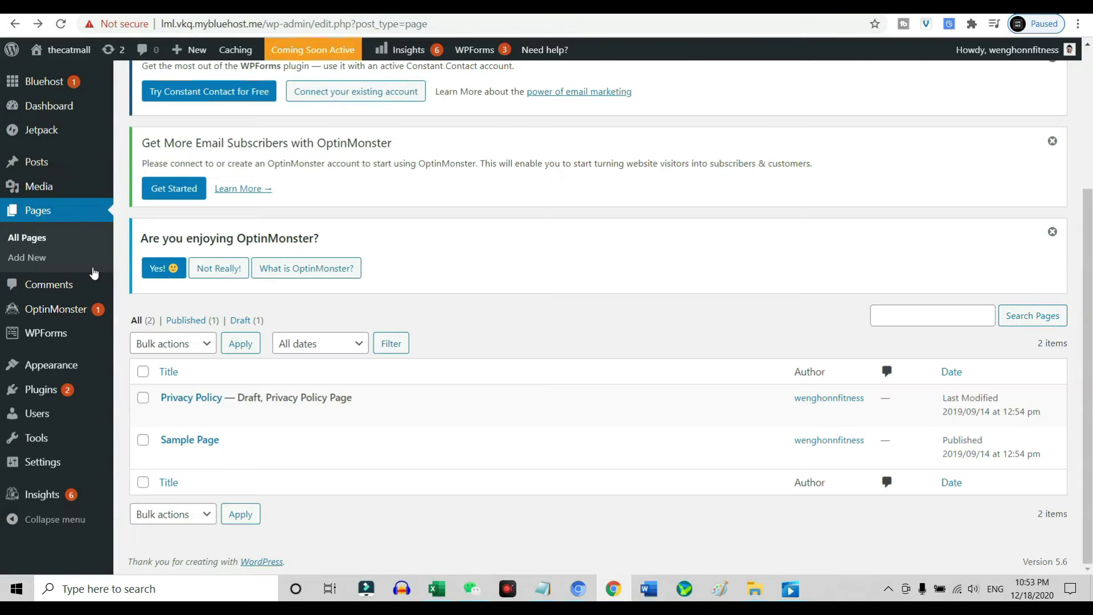
Start a new post from Posts > Add New titled 'EXAMPLE TESTING POST'.
mouse_move(90, 168)
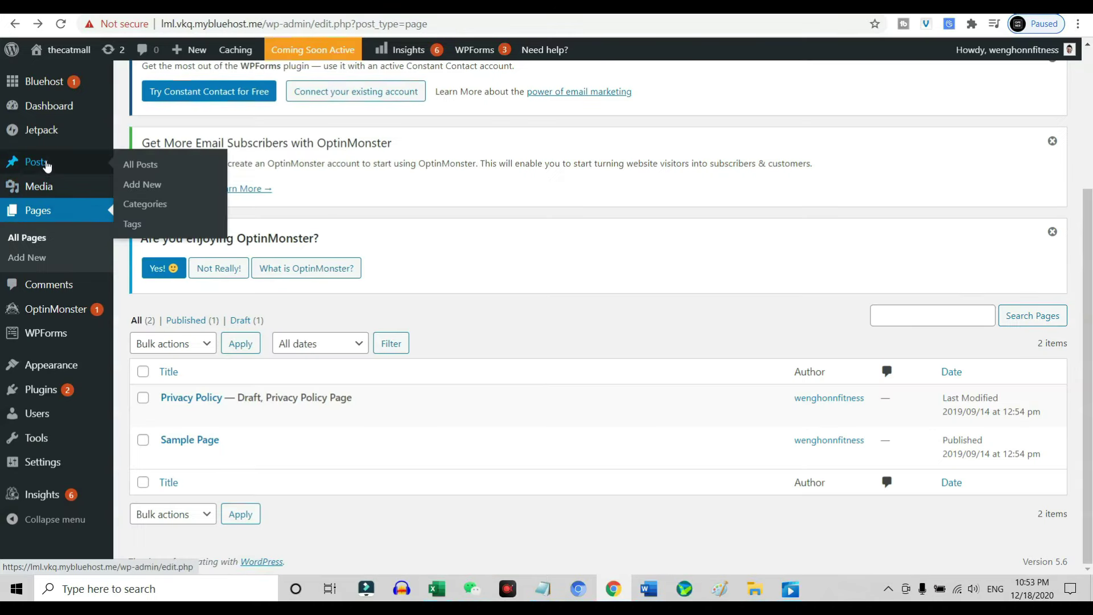
click(151, 184)
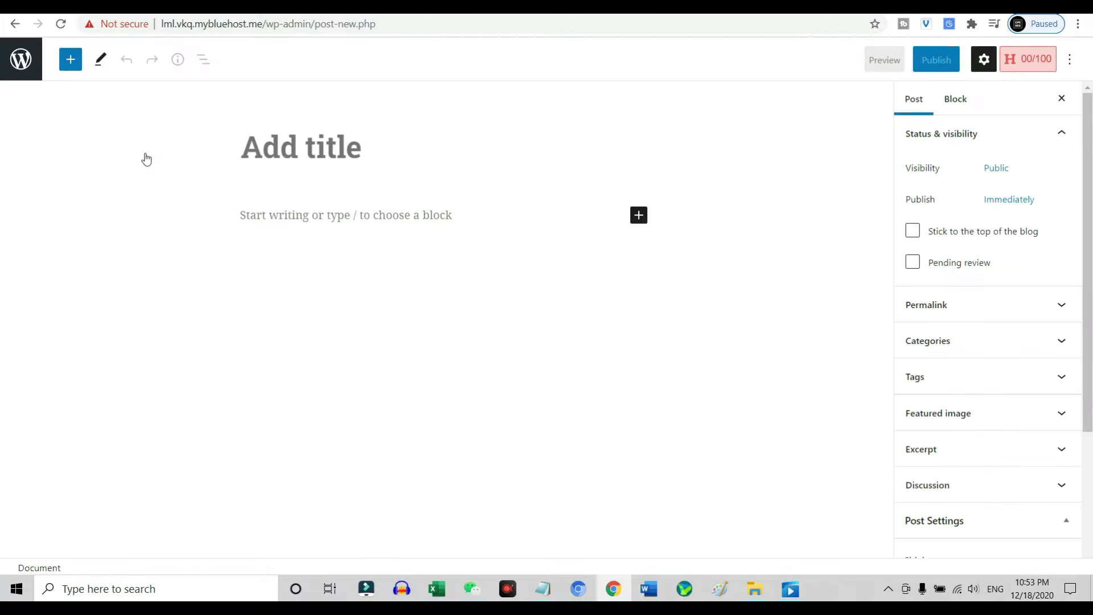
click(523, 381)
click(367, 127)
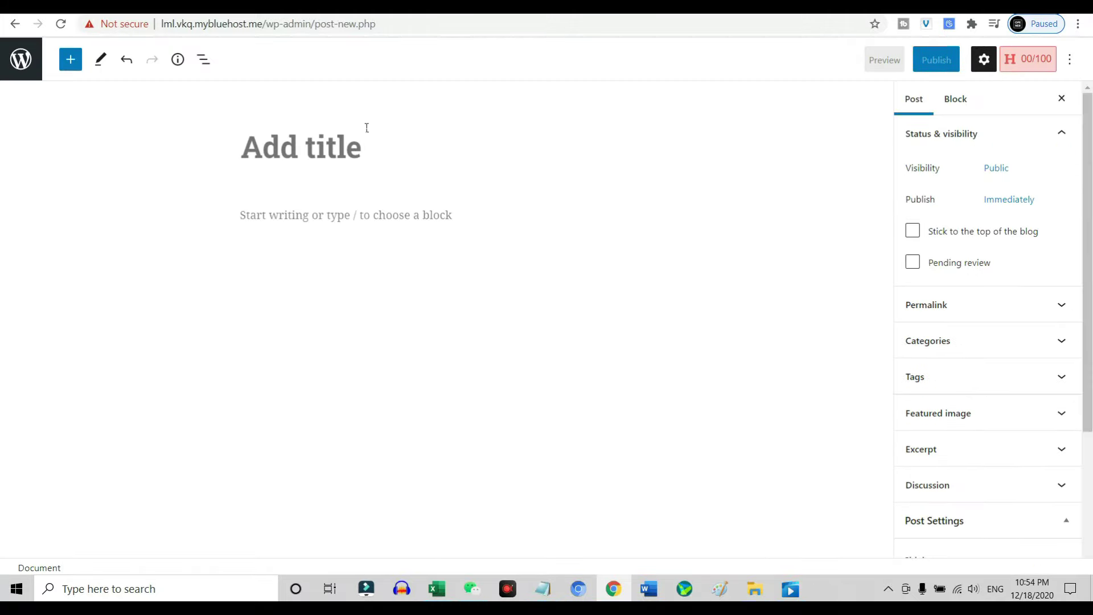
text(EXAMPLE )
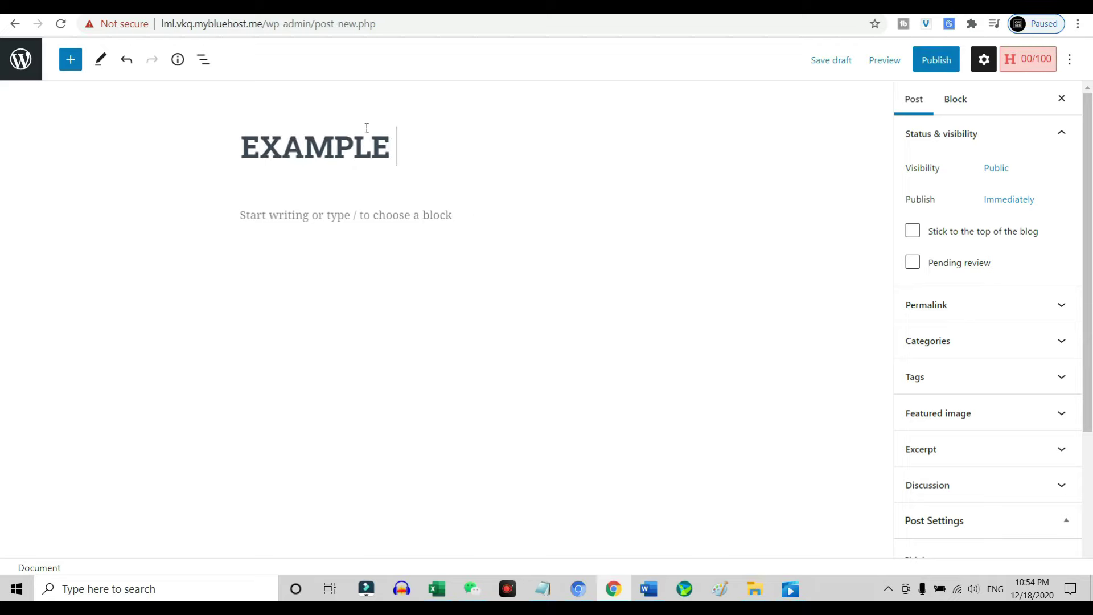
text(TESTING POST)
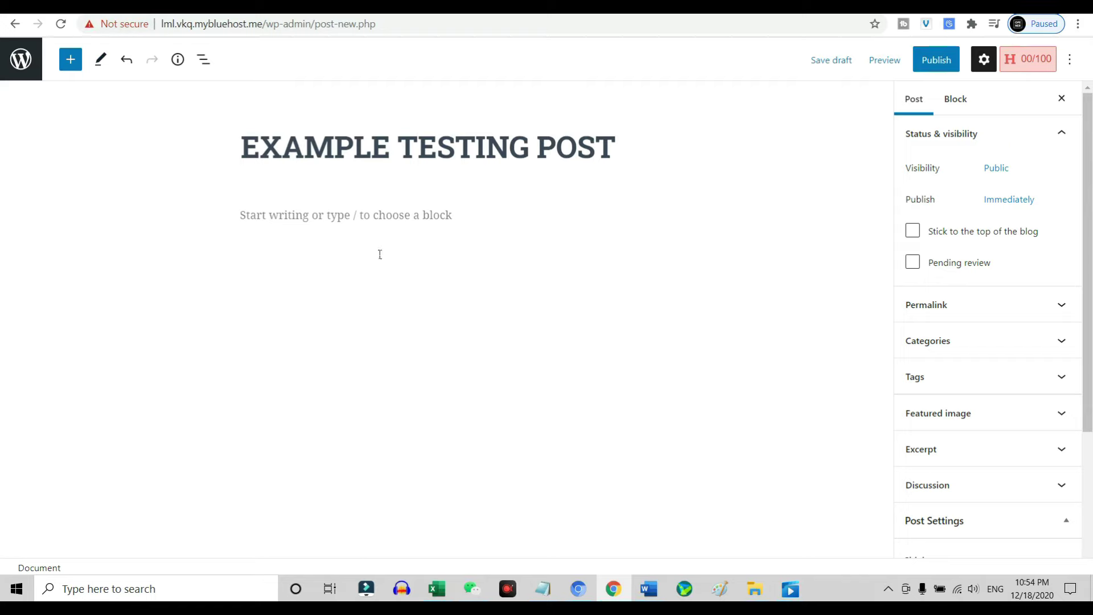
click(368, 242)
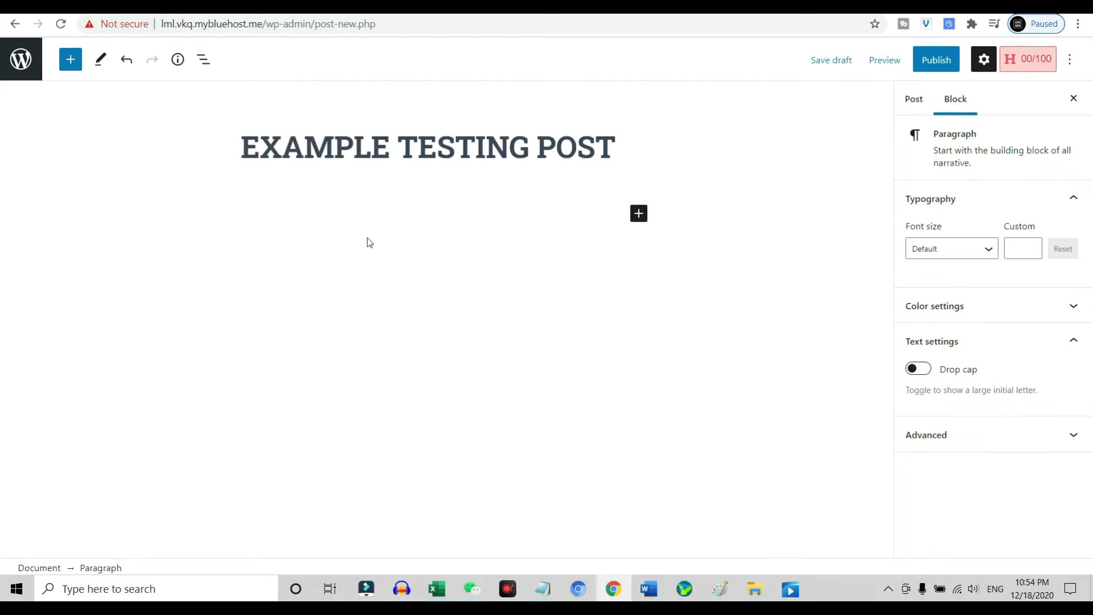
Write a line giving the author's name, then a paragraph 'SAYA ANAK MALAYSIA.'.
key(Return)
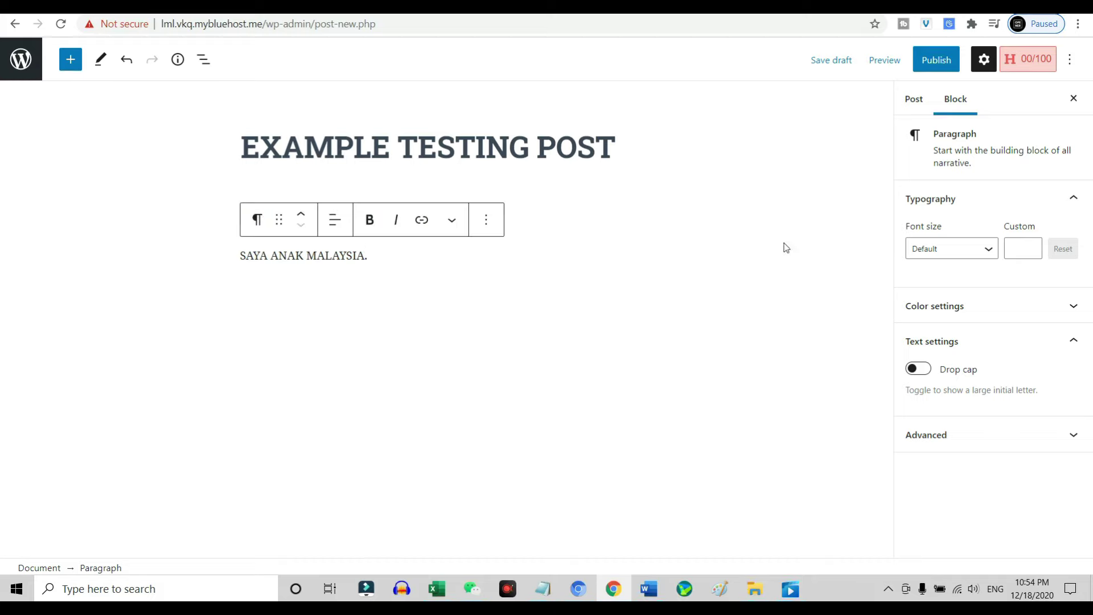
Colour that paragraph purple, after trying pink and black, and set its font size to Large.
click(1035, 311)
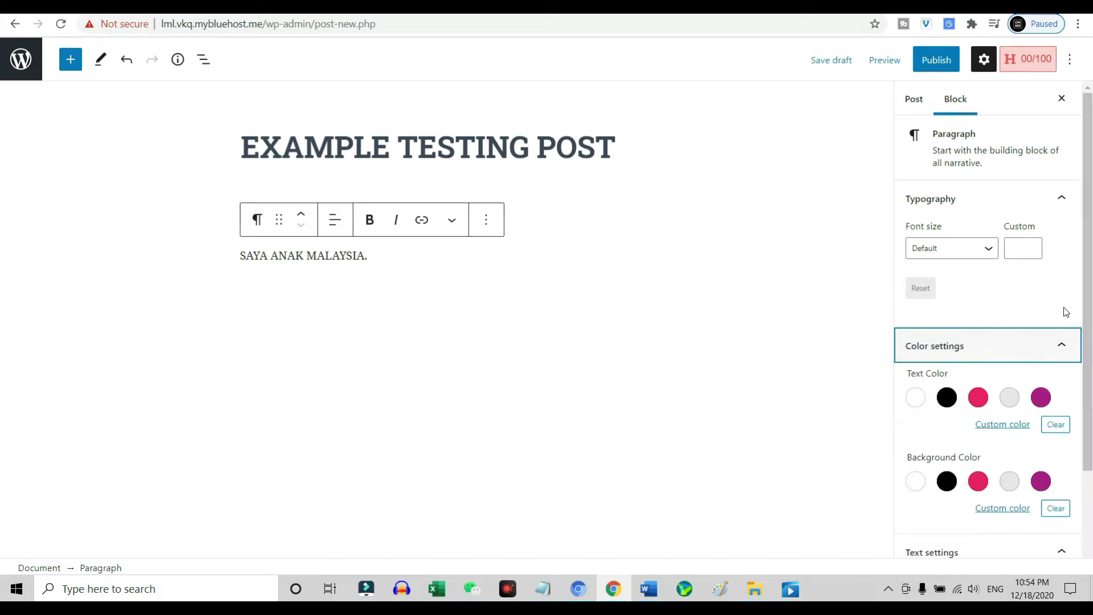
click(982, 401)
click(947, 397)
click(1041, 398)
click(972, 249)
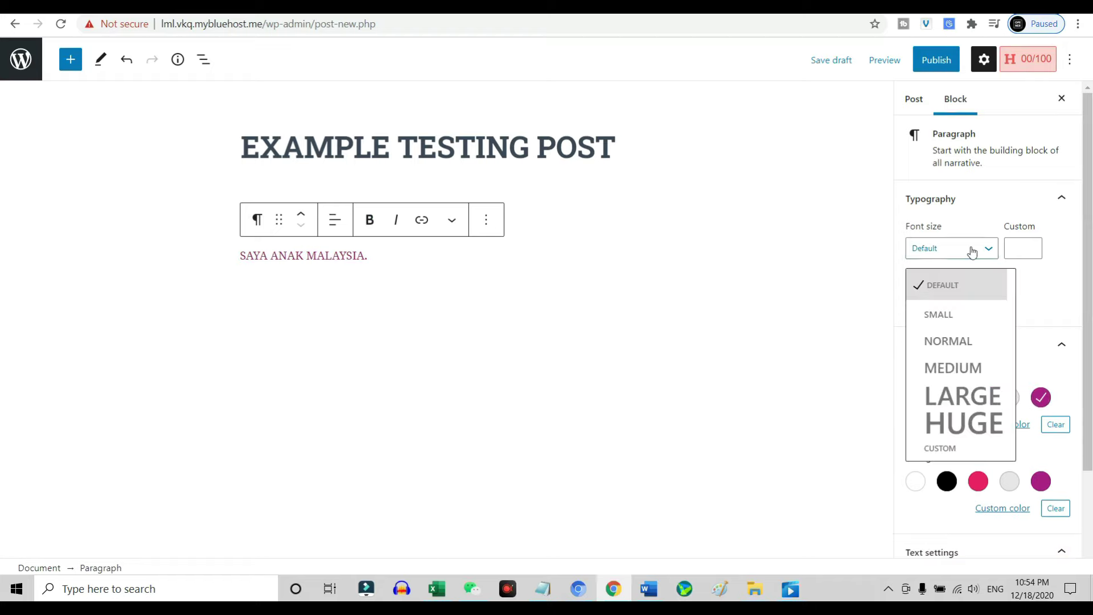
click(957, 396)
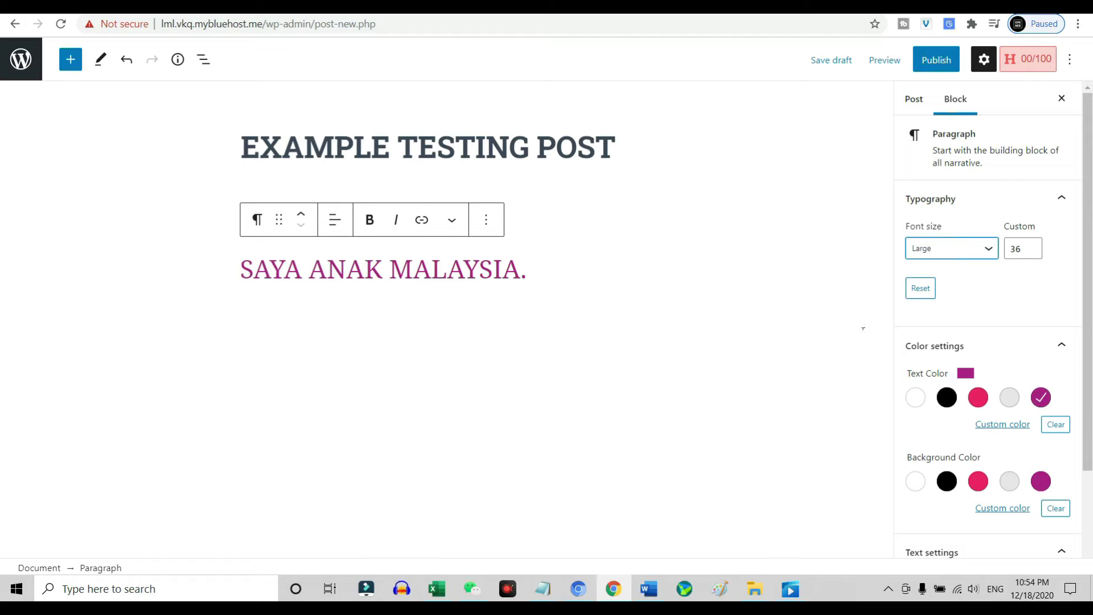
scroll(1035, 319, down, 2)
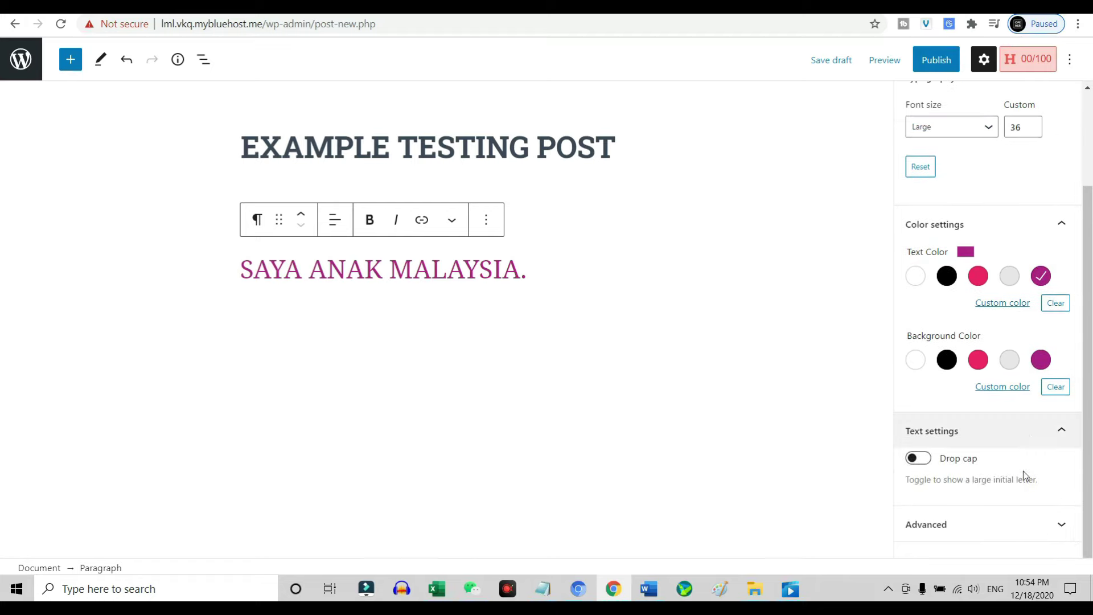
click(1025, 524)
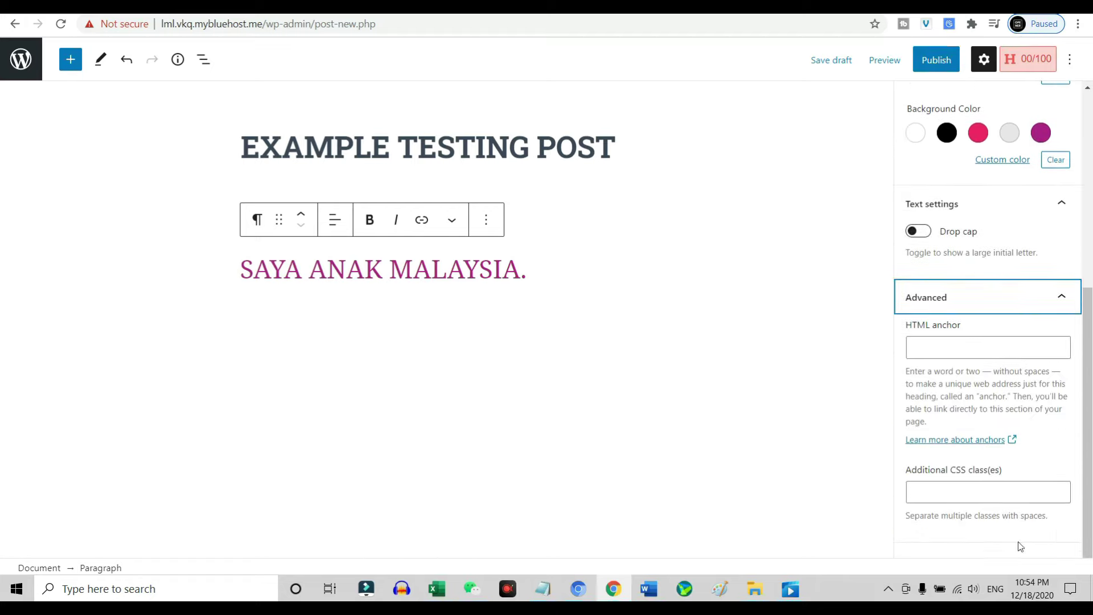
scroll(1056, 325, up, 6)
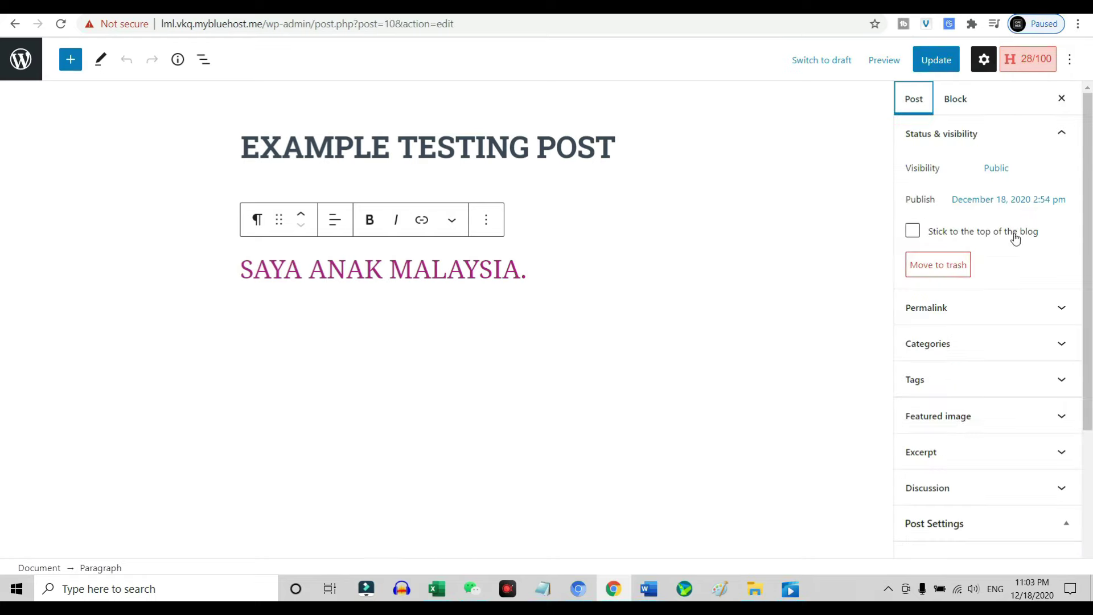
Expand the Permalink panel and highlight the slug 'example-testing-post'.
scroll(1015, 237, down, 2)
click(1063, 165)
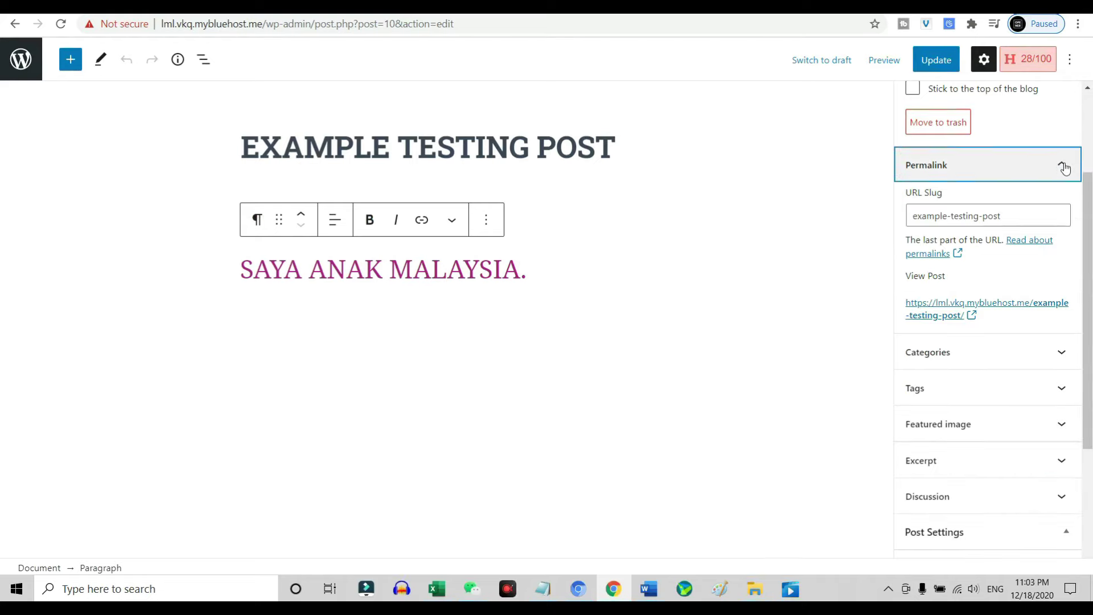
mouse_move(1032, 222)
mouse_down()
mouse_move(932, 217)
mouse_move(890, 226)
mouse_up()
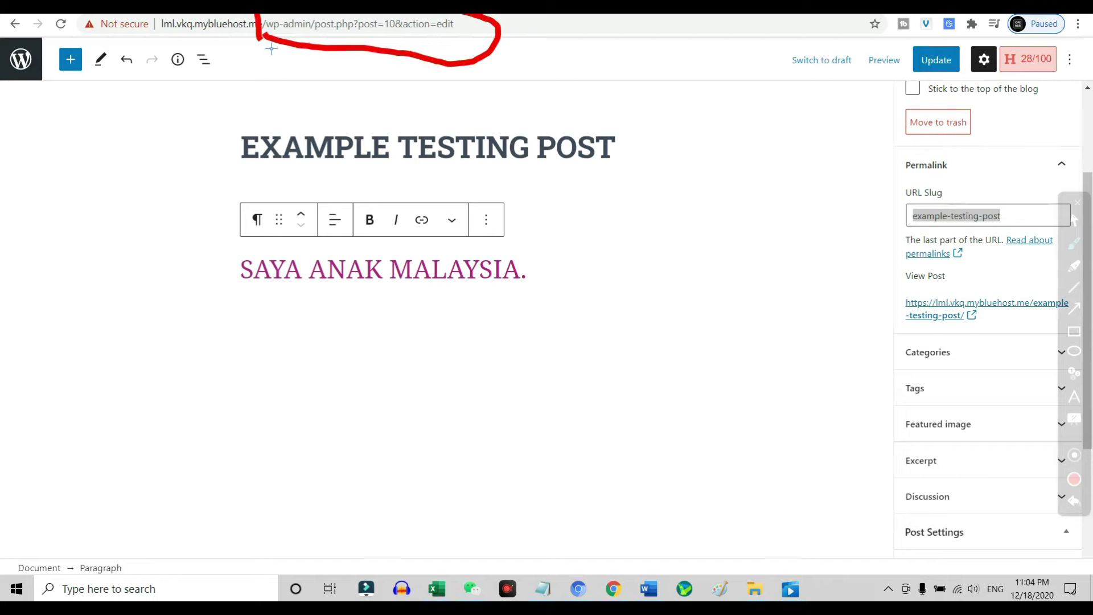
key(Escape)
click(999, 215)
Expand Categories and open the Add New Category form's name field.
click(1003, 282)
scroll(1014, 268, down, 2)
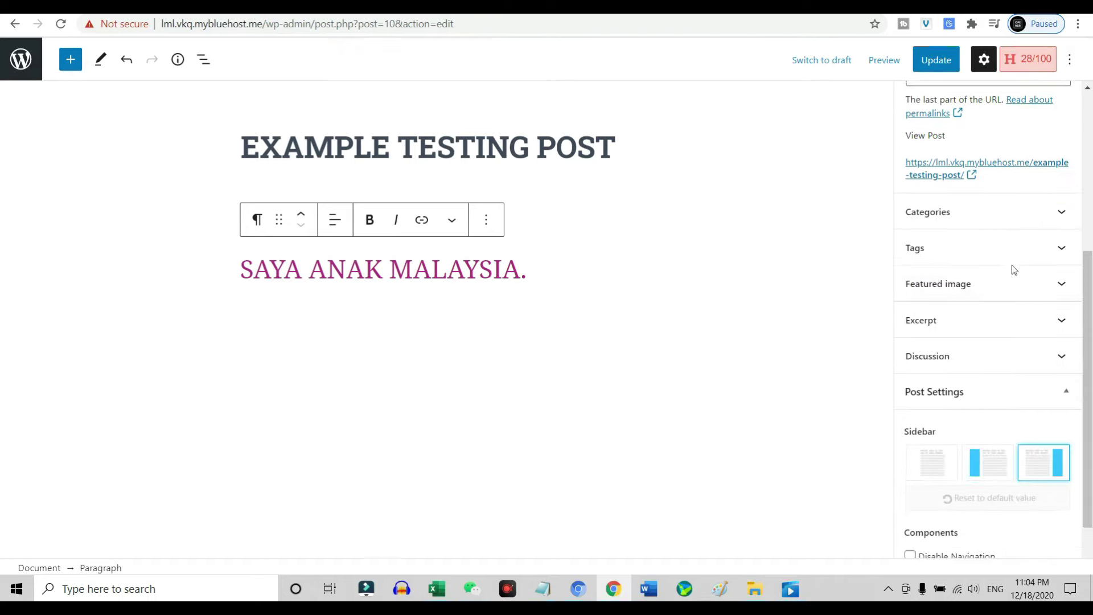
click(1070, 212)
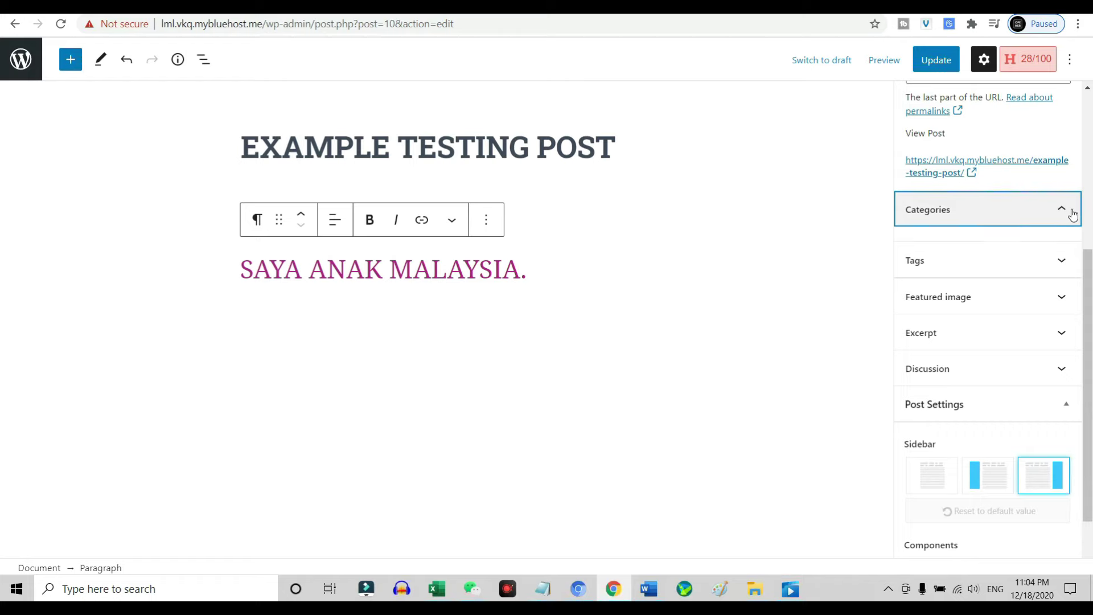
click(999, 230)
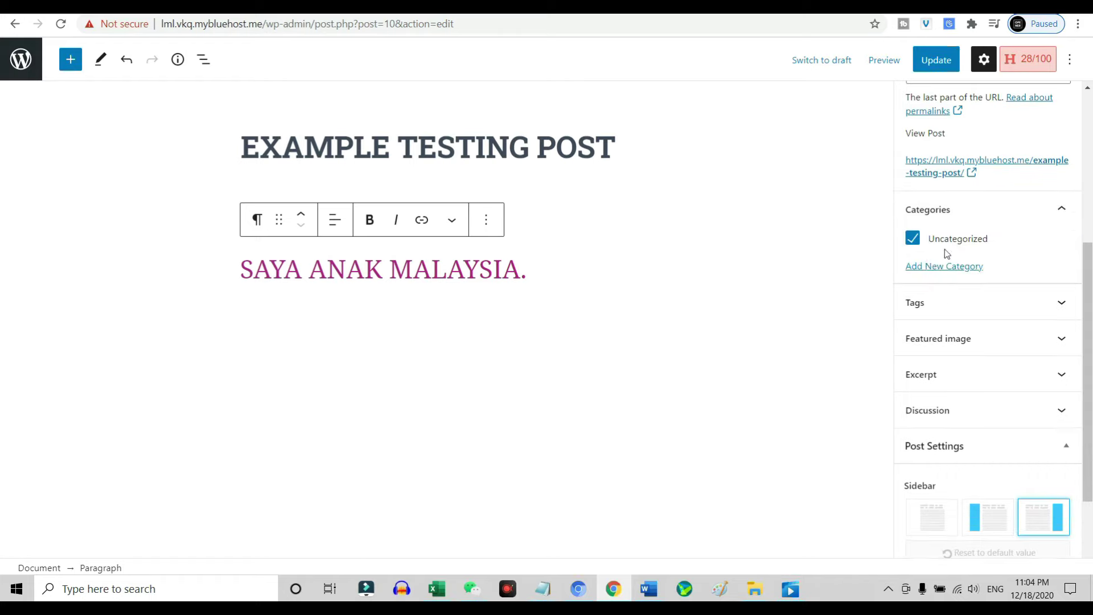
click(945, 266)
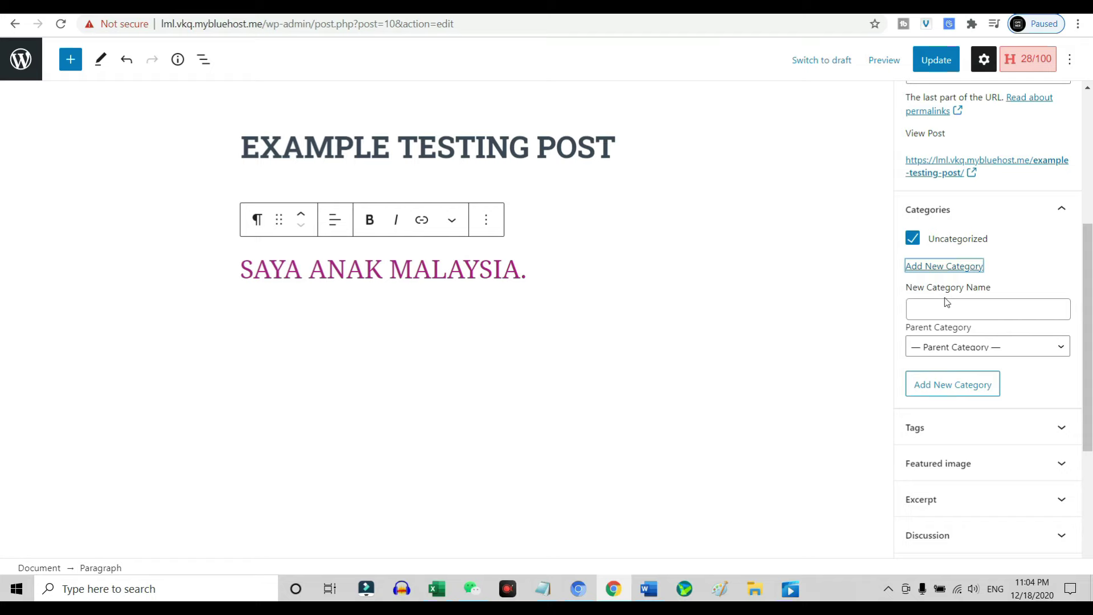
click(946, 308)
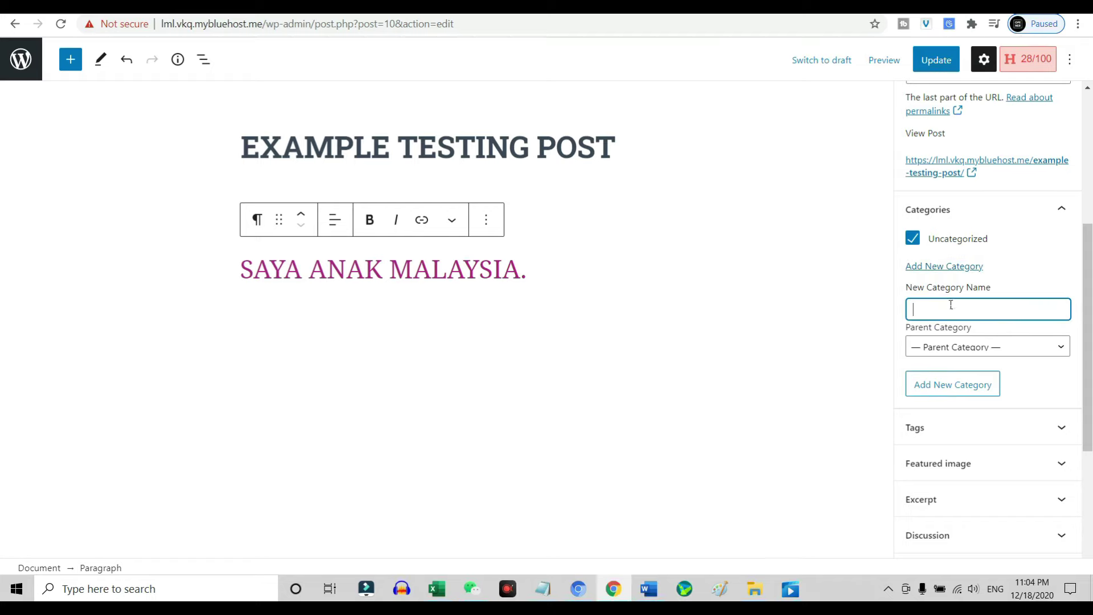
Expand the Tags and Featured image panels, then show an example post's 'shopee dropship' tag.
click(1054, 432)
scroll(1005, 301, down, 3)
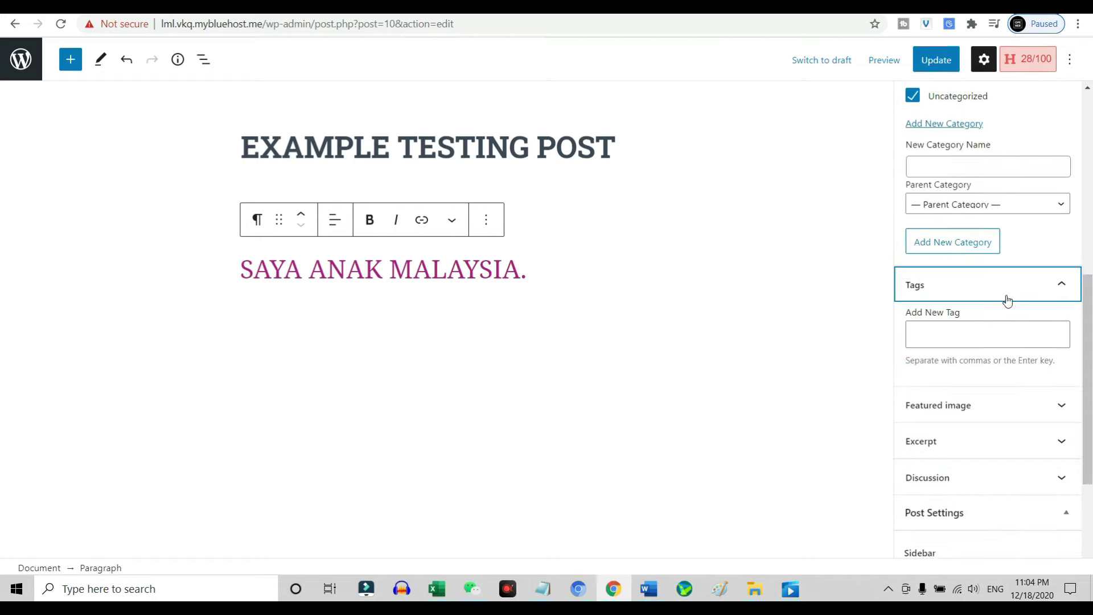
scroll(1008, 289, down, 3)
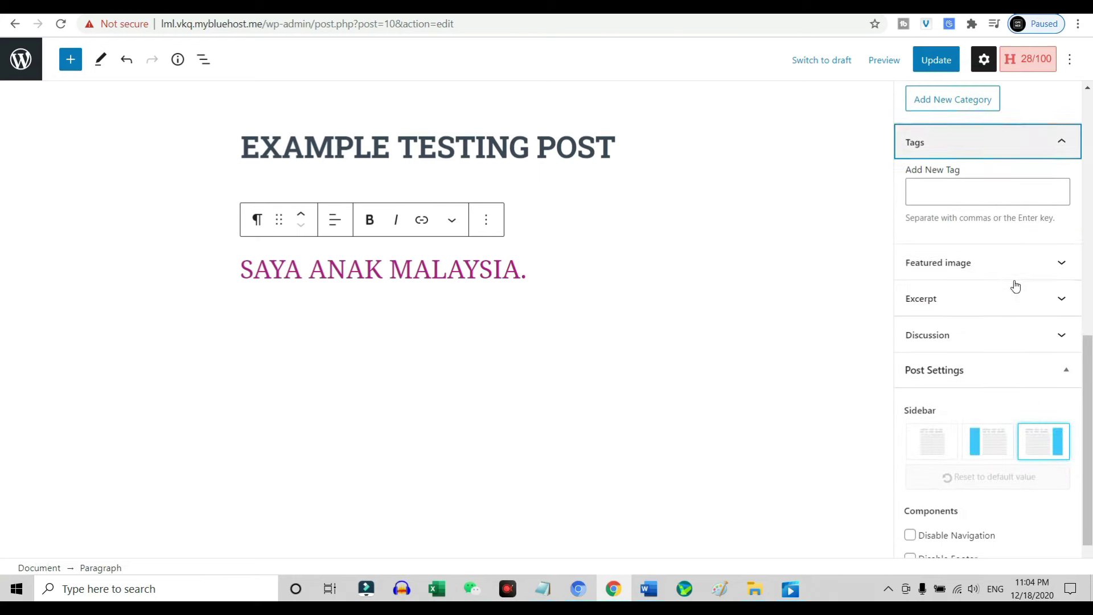
click(1037, 265)
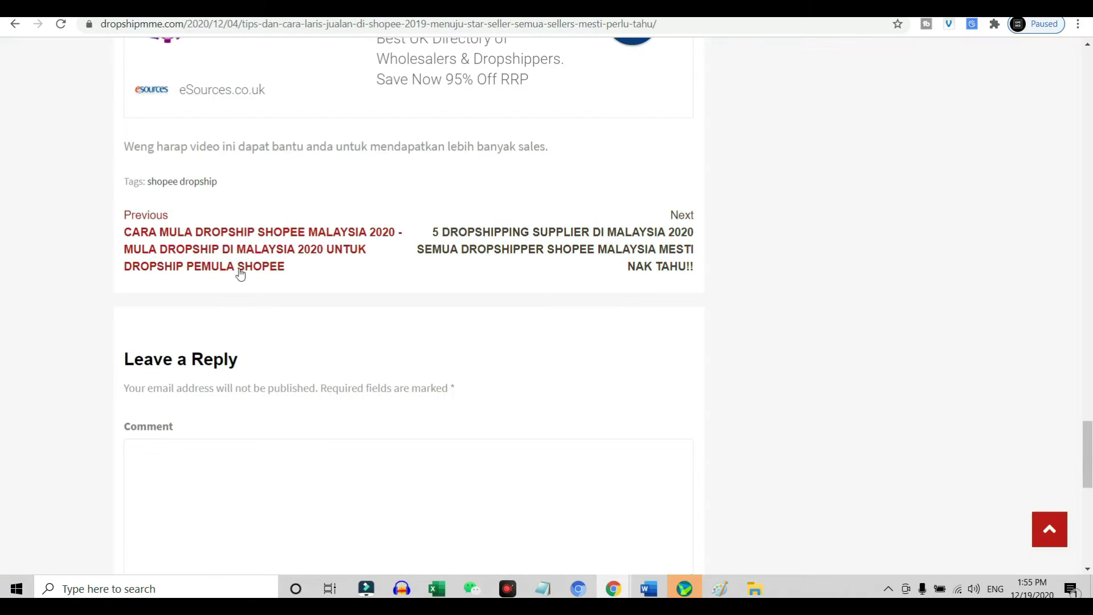
key(ctrl+shift+d)
mouse_move(202, 154)
mouse_down()
mouse_move(157, 234)
mouse_move(131, 127)
mouse_up()
drag(133, 197, 322, 217)
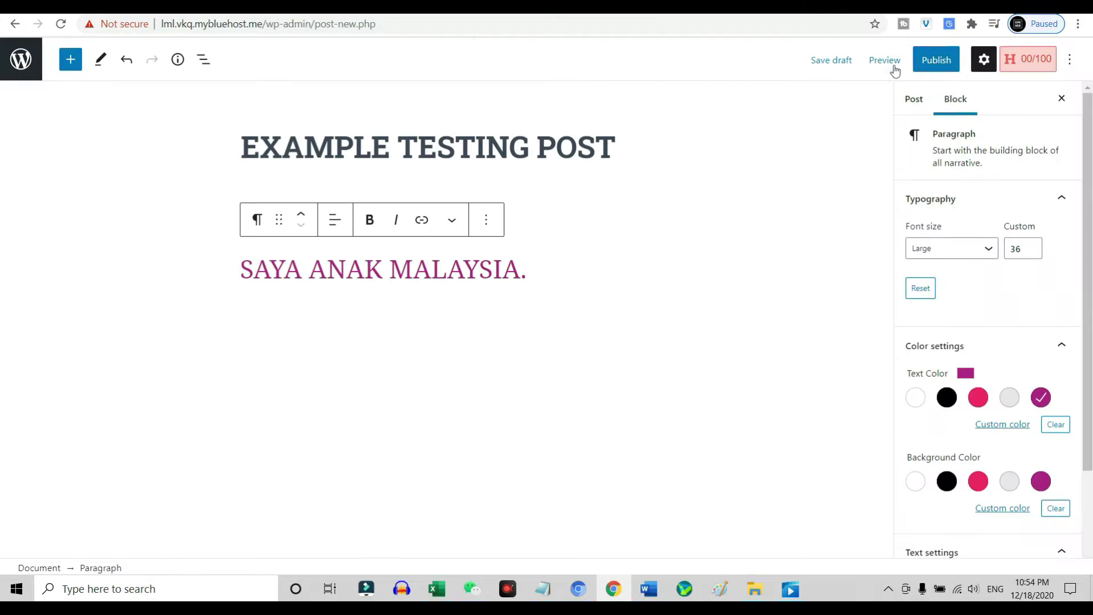
Preview EXAMPLE TESTING POST in a new tab, then close that tab.
click(889, 63)
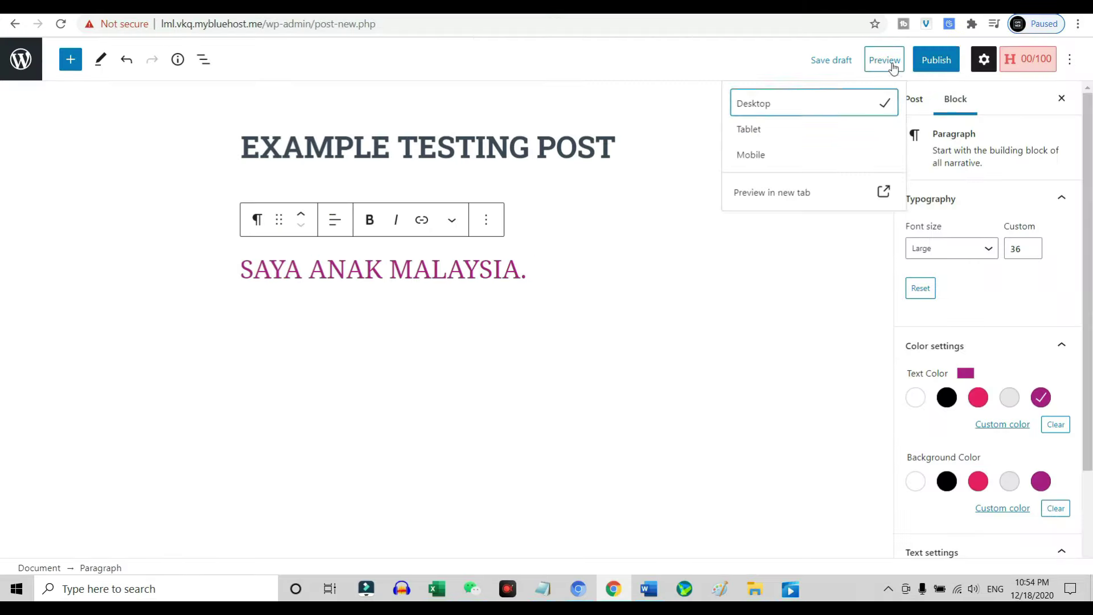
click(840, 194)
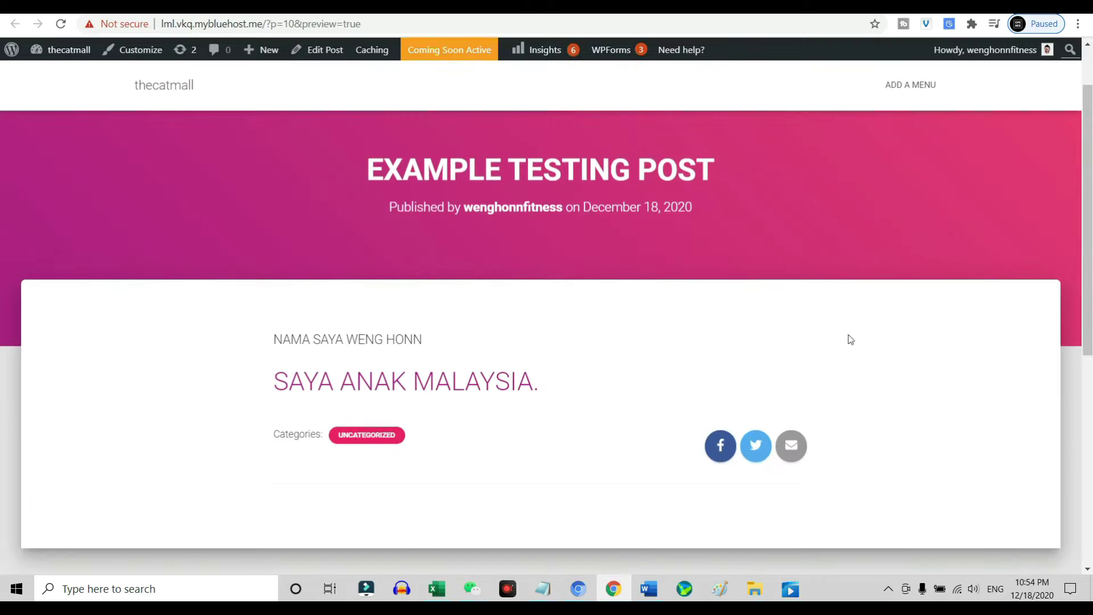
key(ctrl+w)
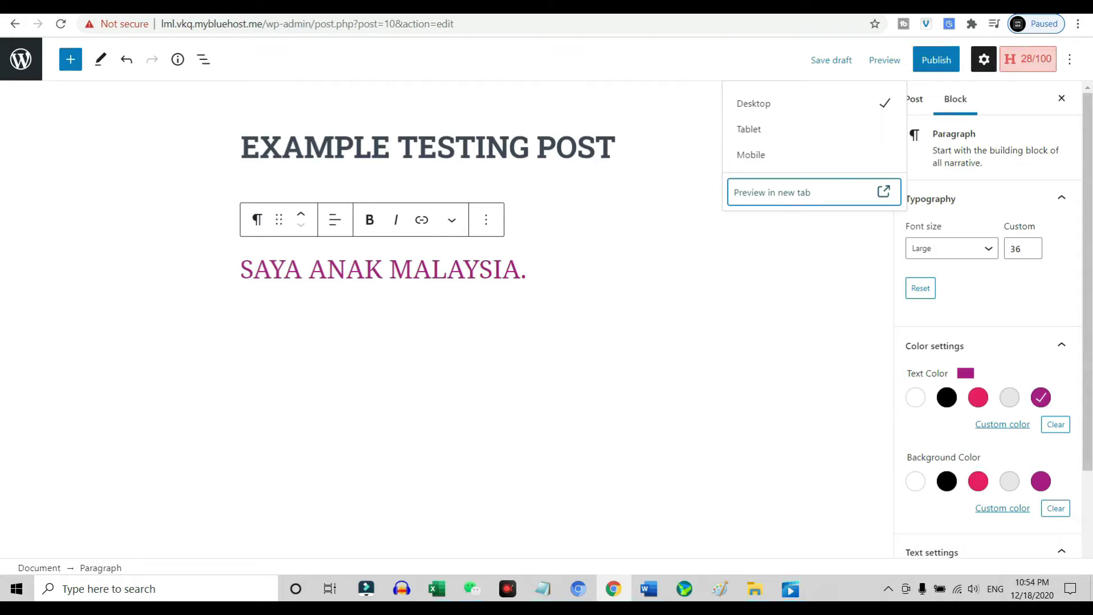
Publish the post, view it on the live site, and return to the Dashboard.
click(939, 60)
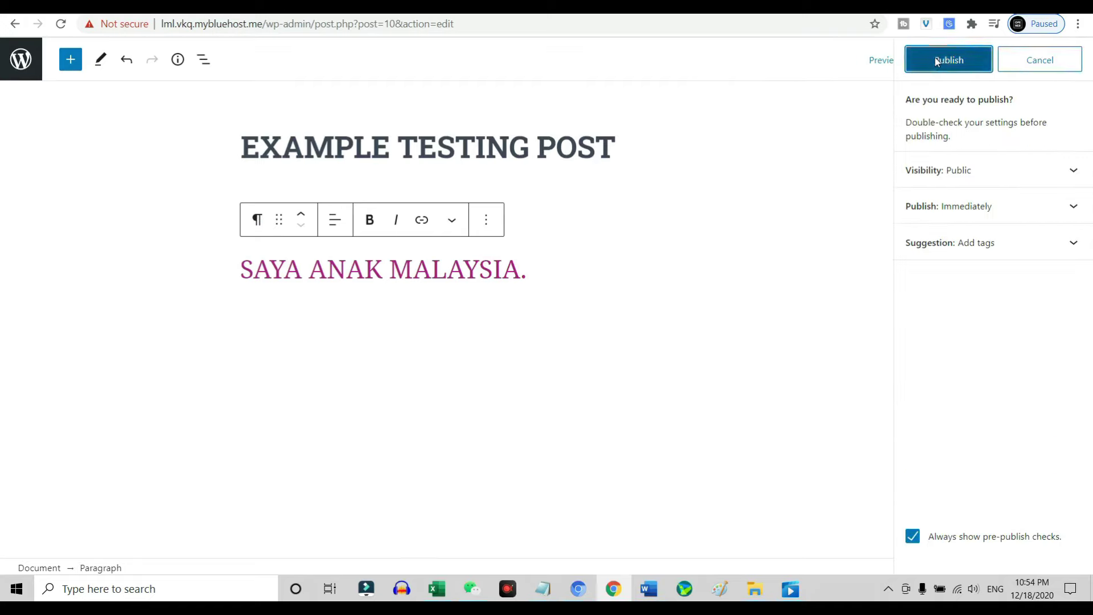
click(937, 59)
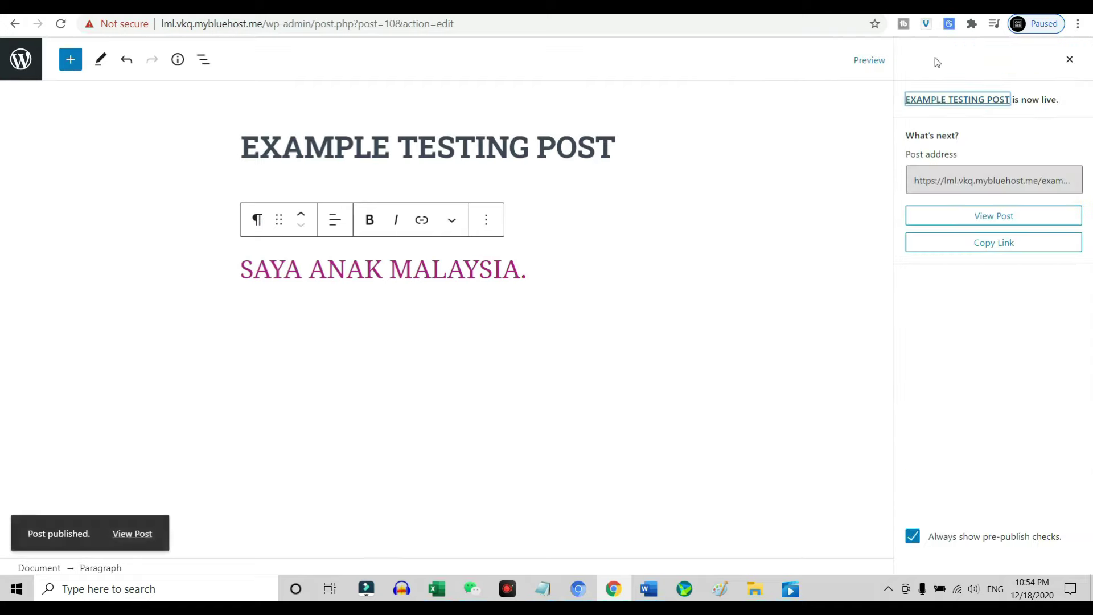
click(1004, 219)
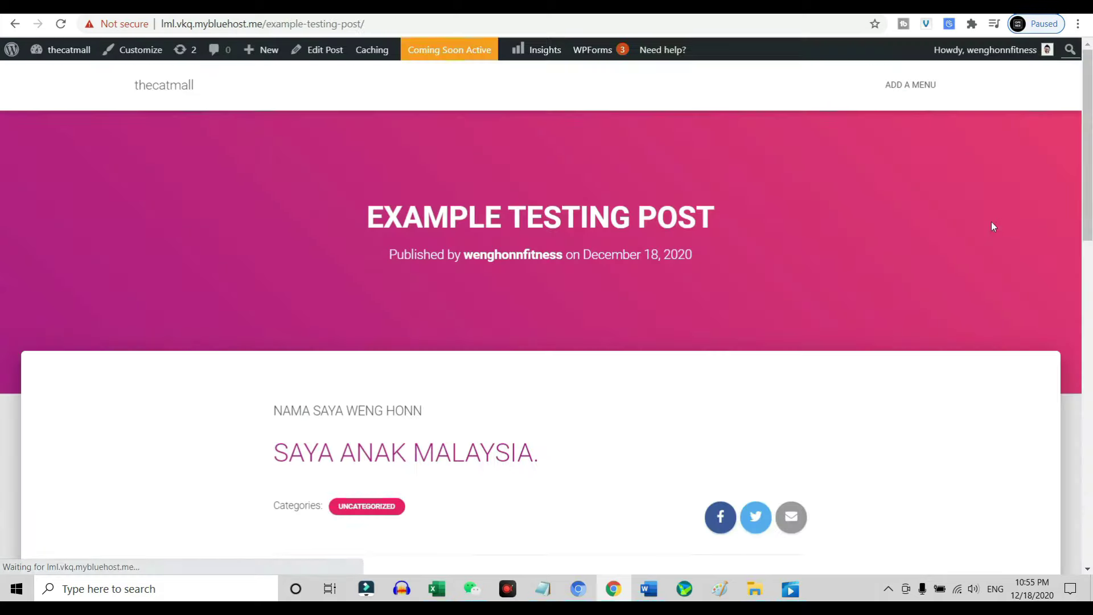
scroll(643, 381, down, 5)
scroll(642, 382, down, 4)
scroll(630, 361, up, 9)
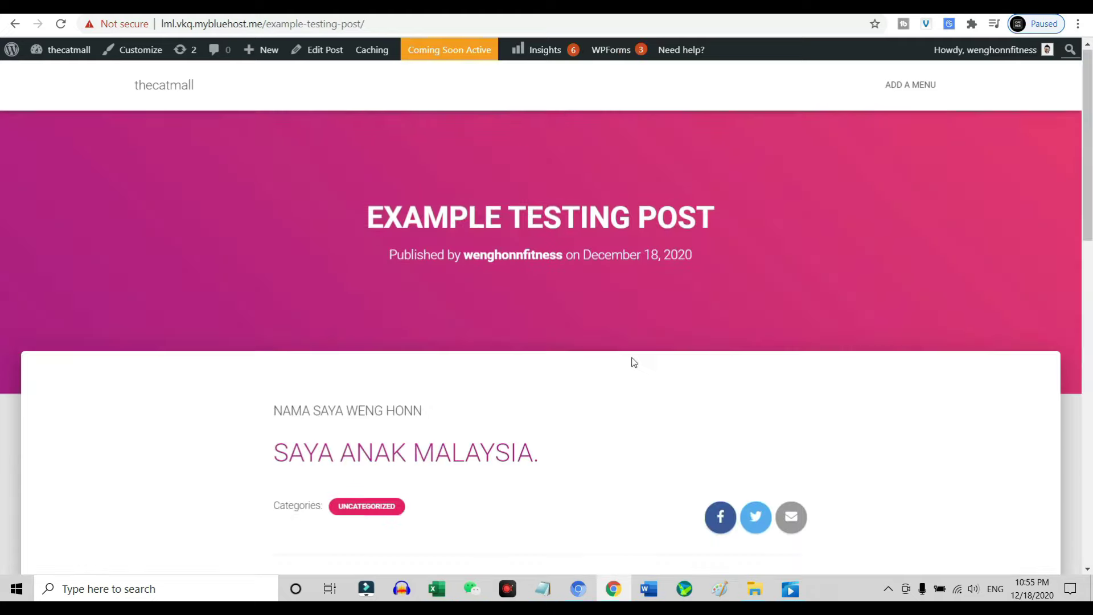
click(68, 50)
Add a page titled 'CONTACT ME' whose first paragraph gives the contact e-mail address.
mouse_move(54, 282)
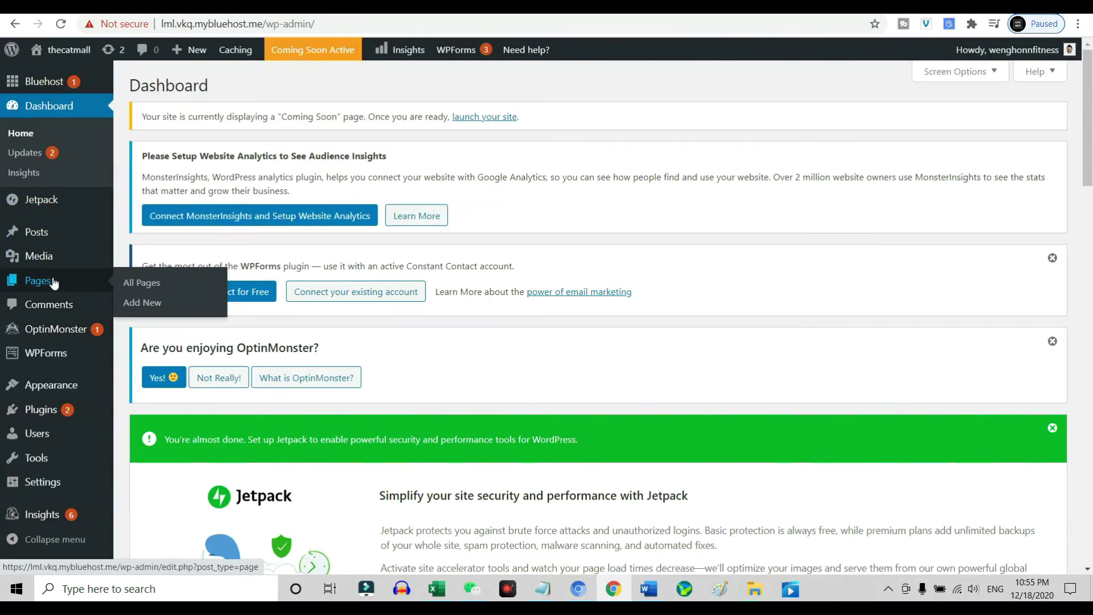
click(155, 304)
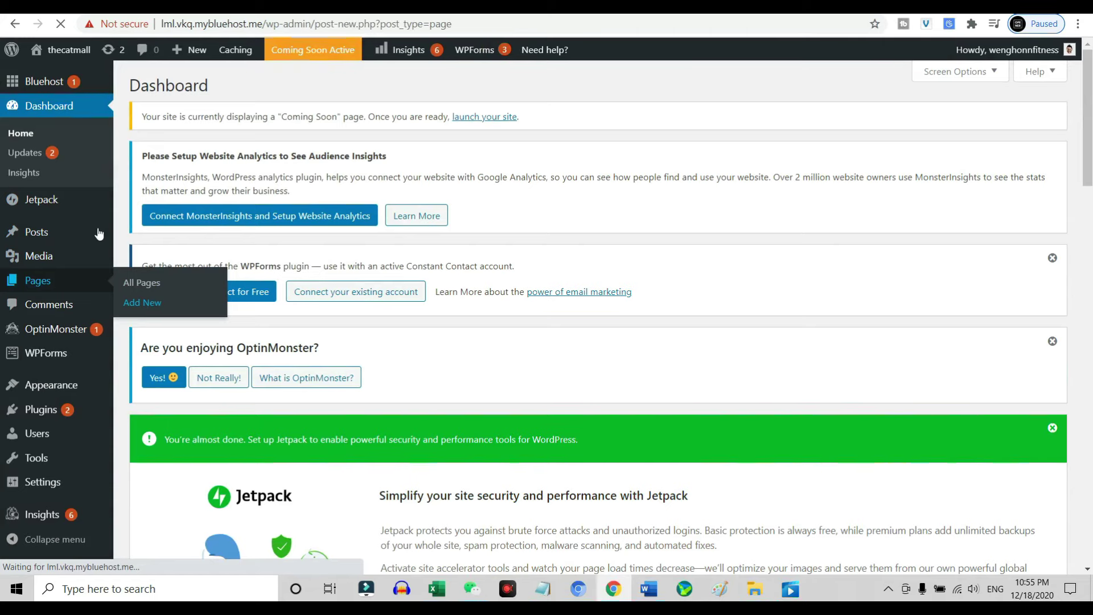
text(CONTACT ME)
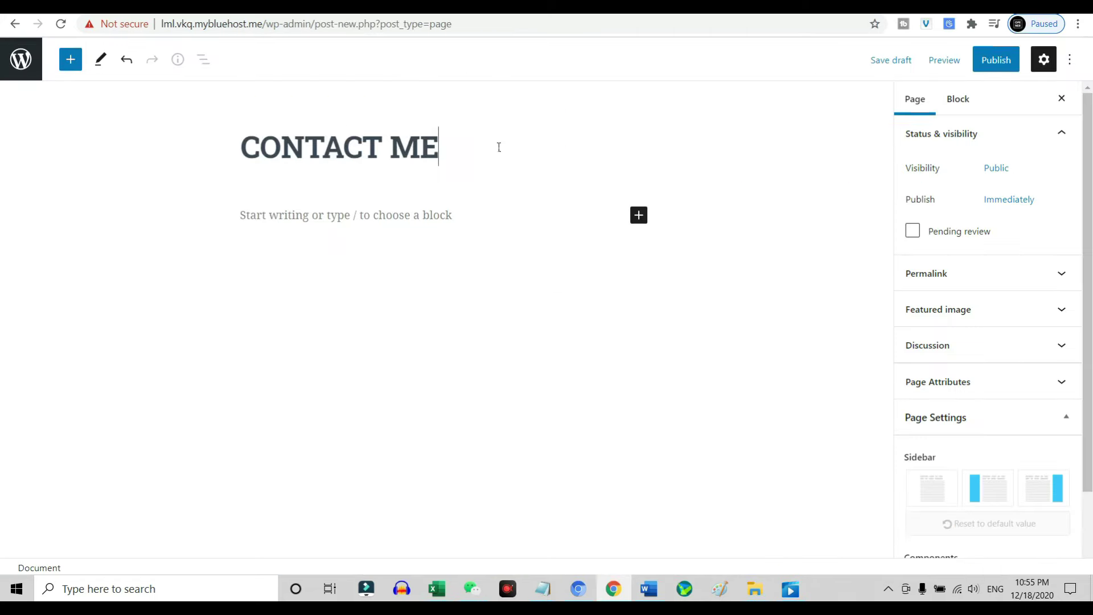
click(433, 219)
text(EMAI)
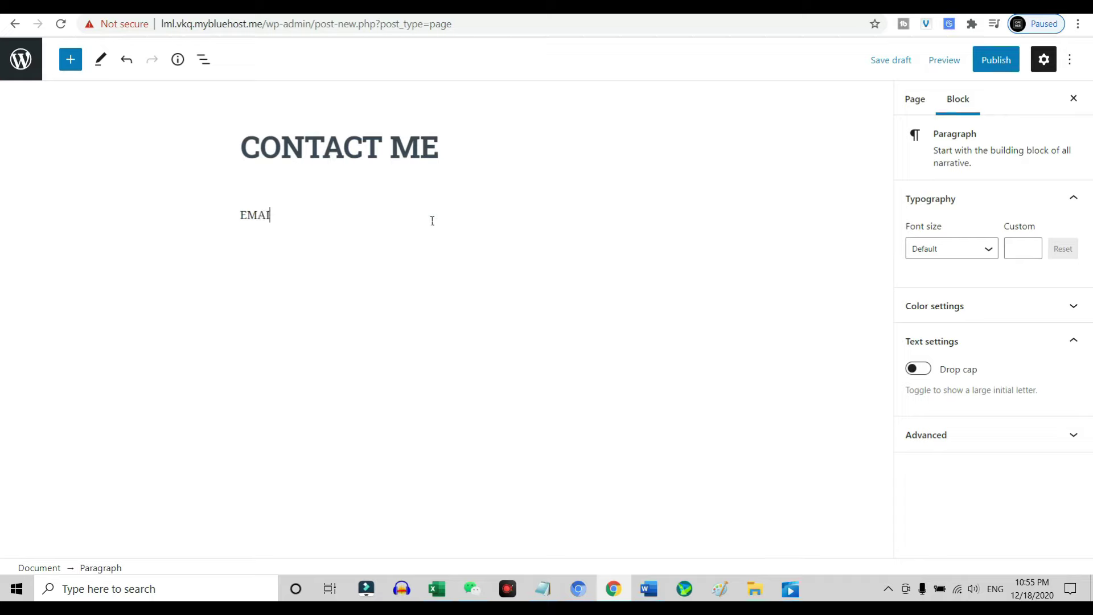
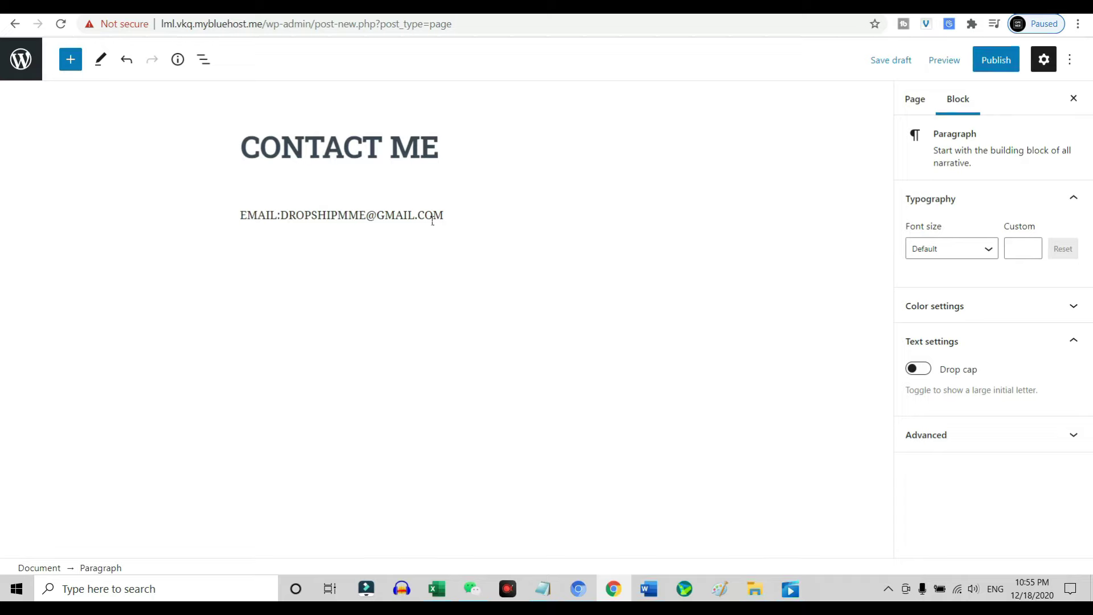
click(945, 60)
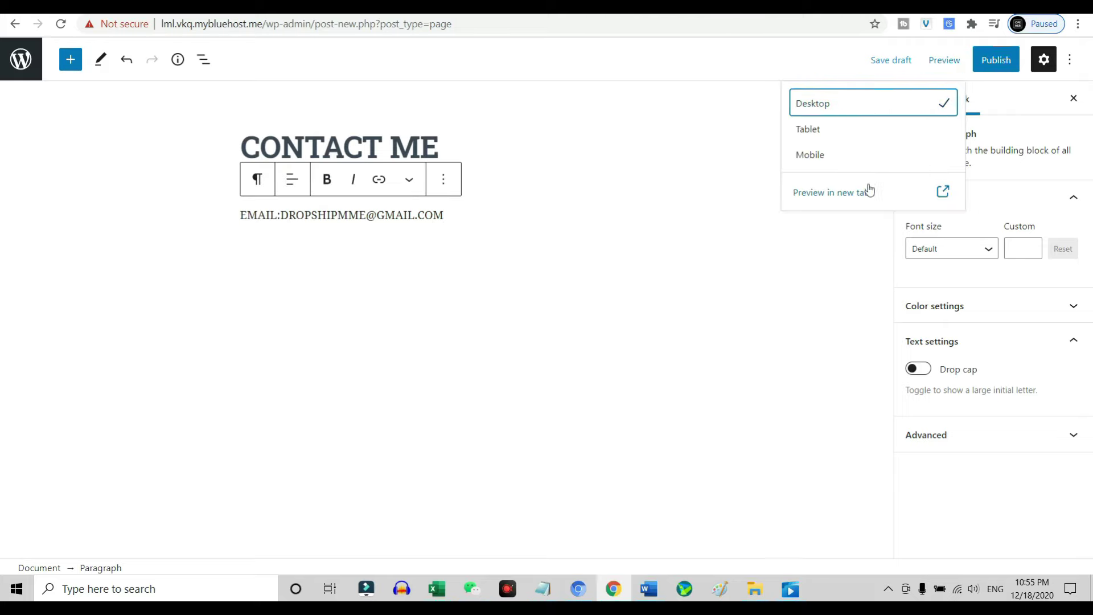
Preview the CONTACT ME page in a new tab, publish it, and return to Pages.
click(866, 190)
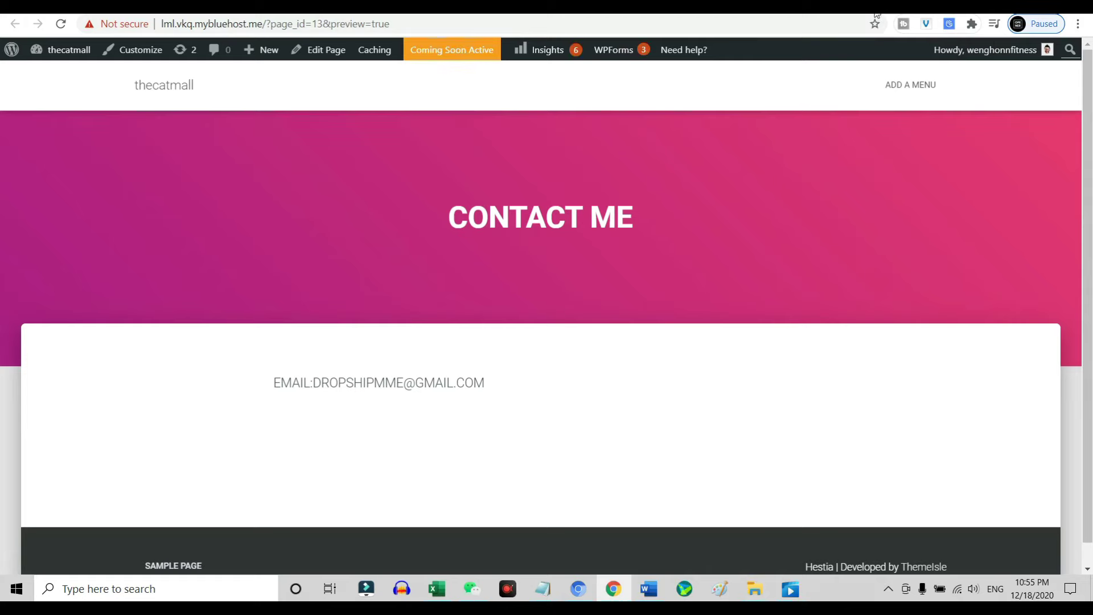
key(ctrl+w)
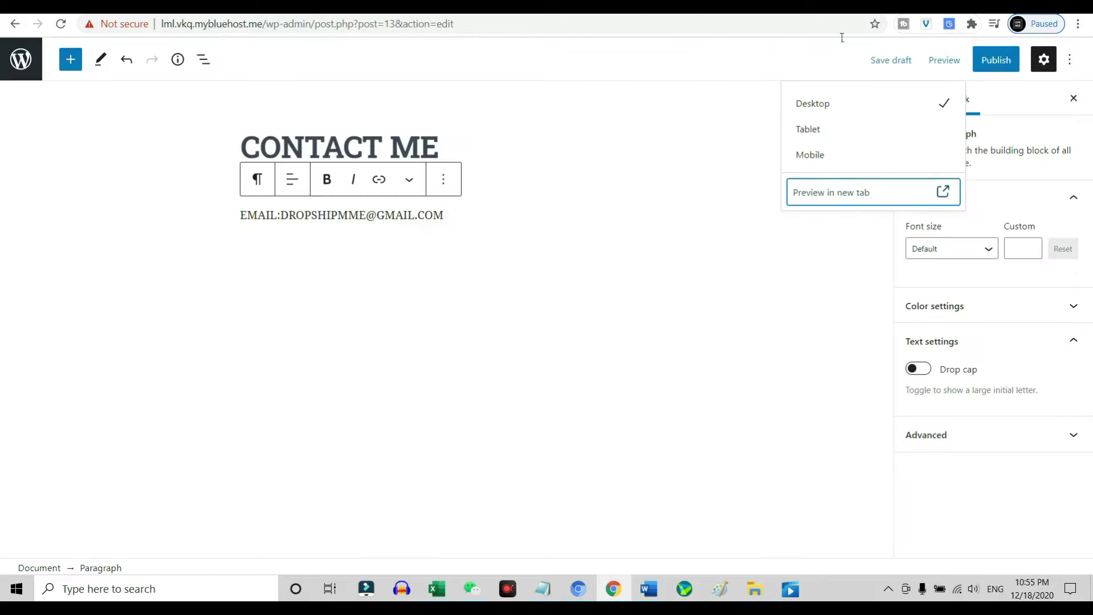
click(996, 60)
click(966, 59)
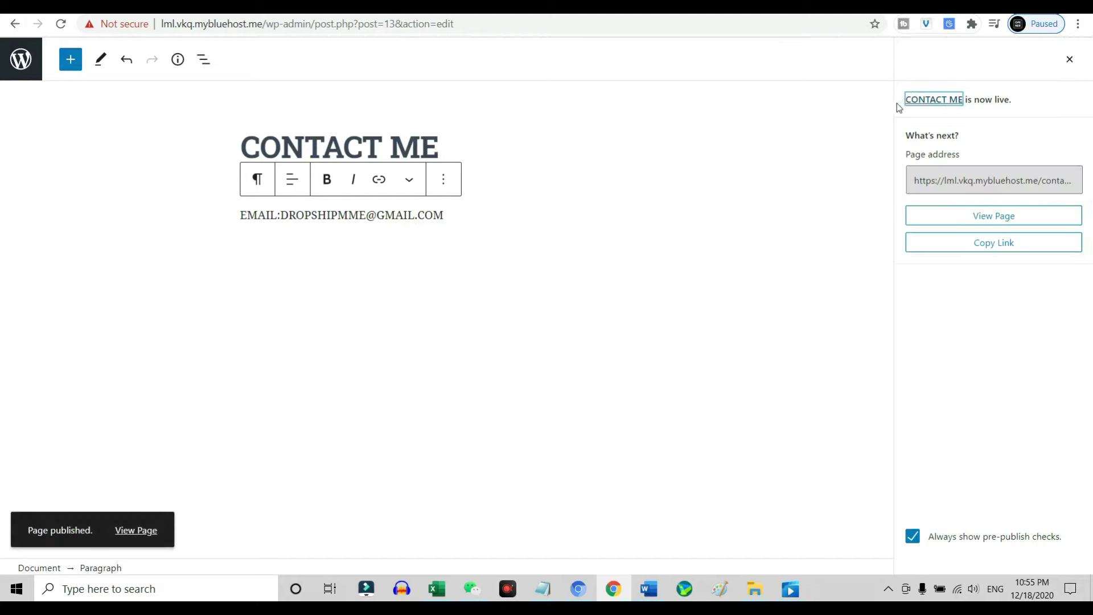
click(10, 69)
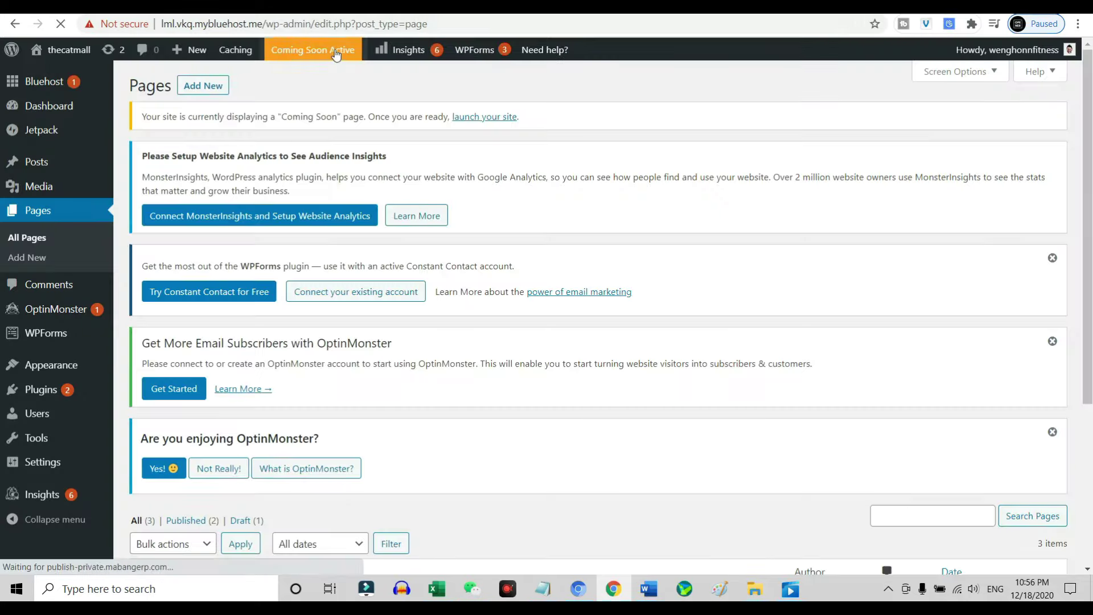
Launch the site out of Coming Soon mode from the Bluehost home screen.
click(336, 52)
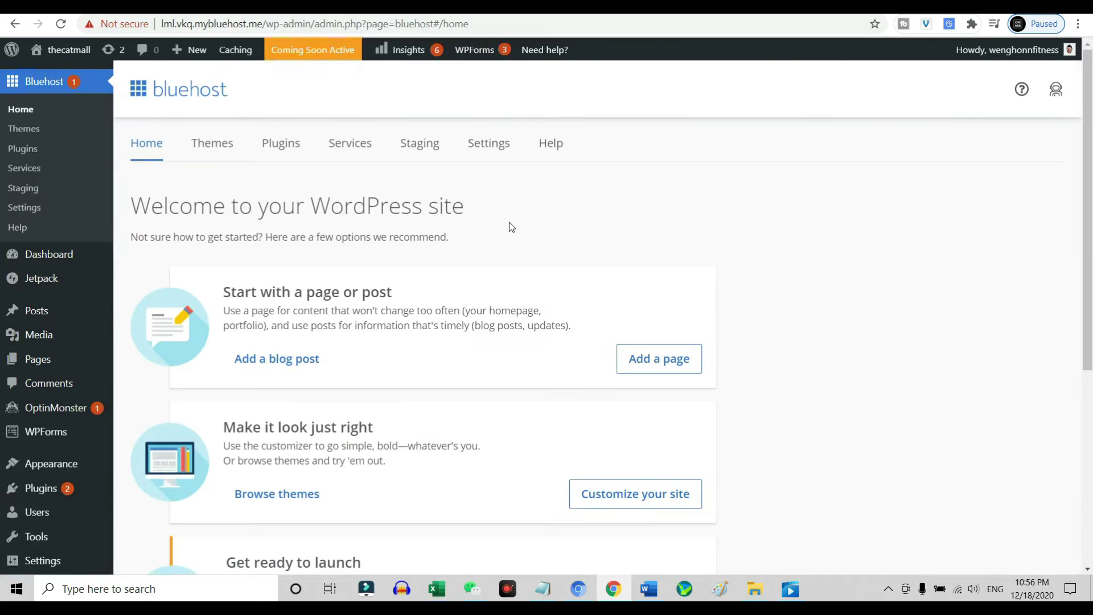
scroll(510, 224, down, 5)
click(636, 325)
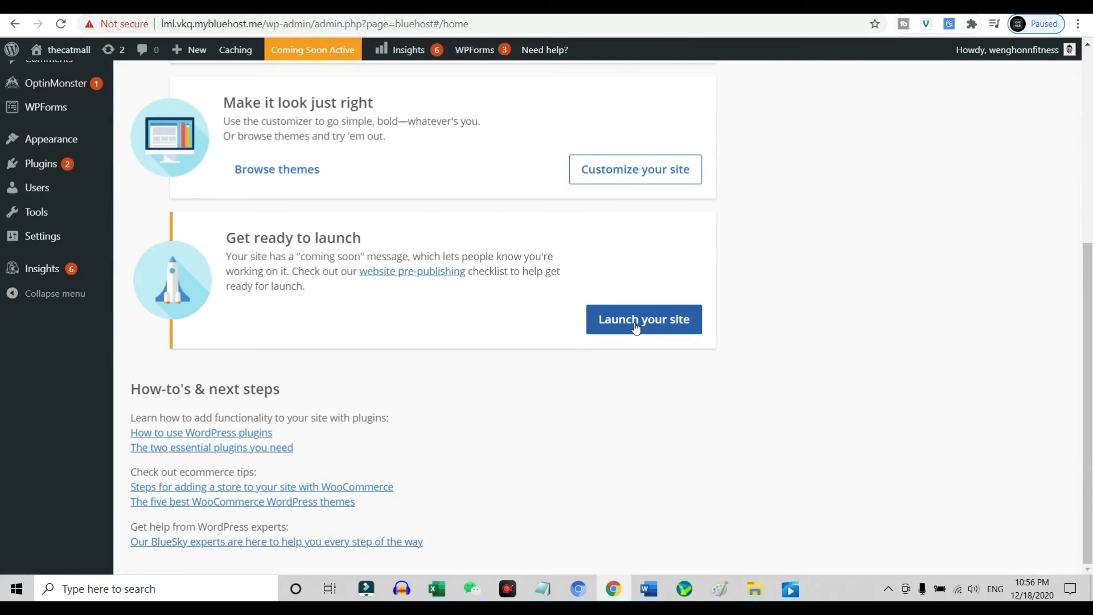
View the live thecatmall front page, then go back to the admin Dashboard.
mouse_move(85, 53)
click(59, 79)
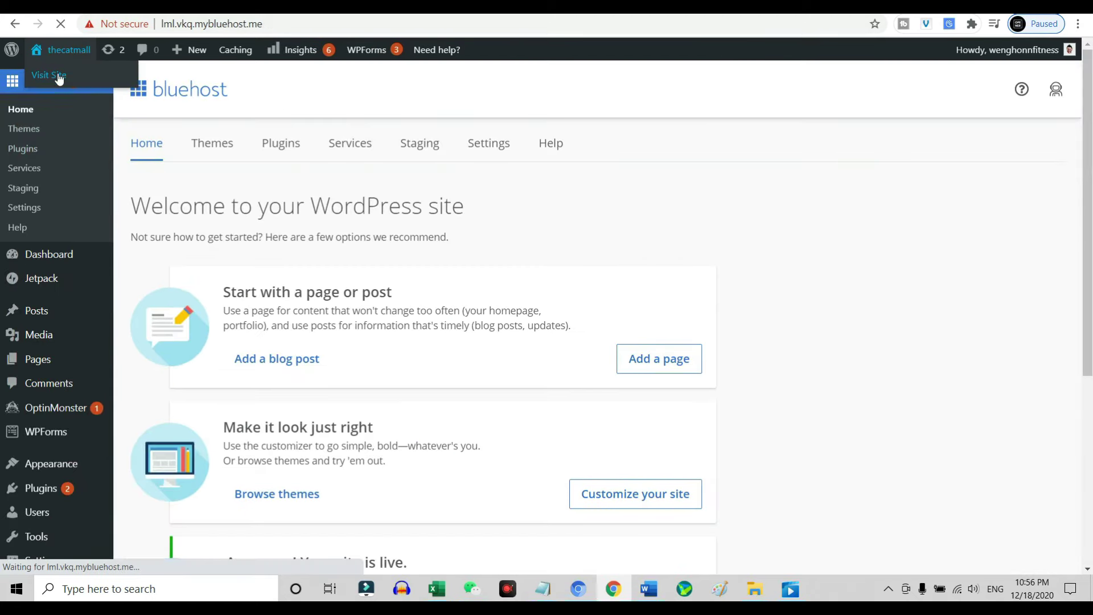
scroll(504, 372, down, 2)
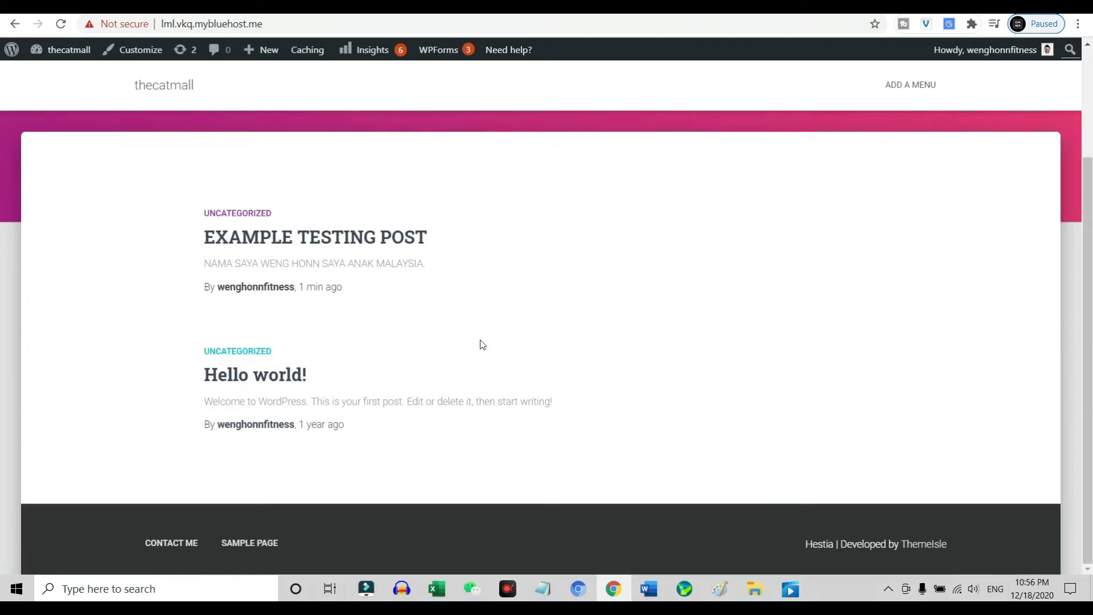
scroll(393, 316, up, 3)
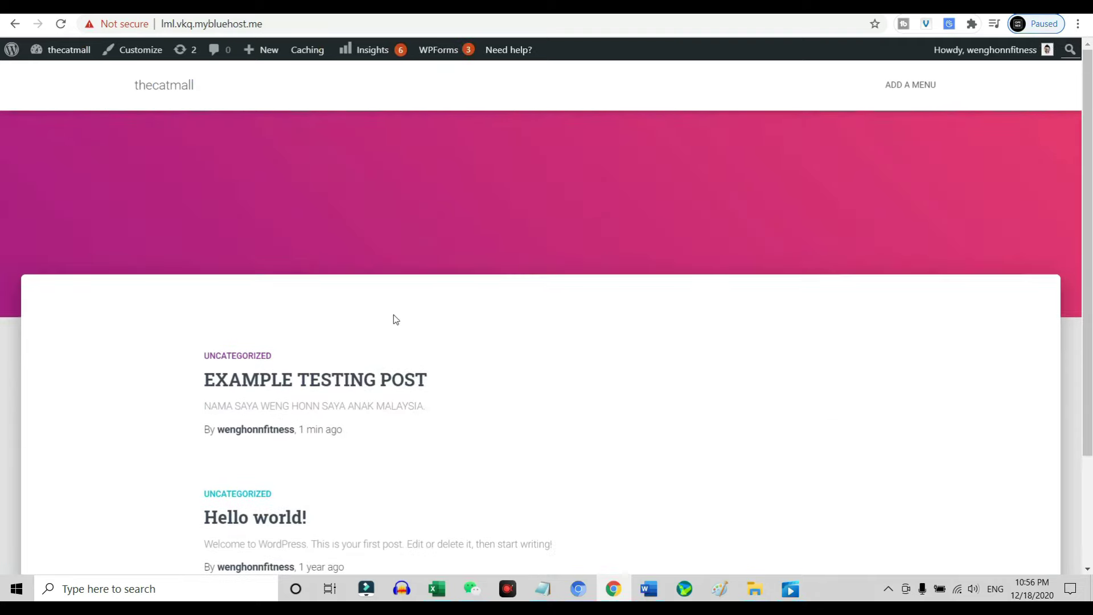
click(59, 77)
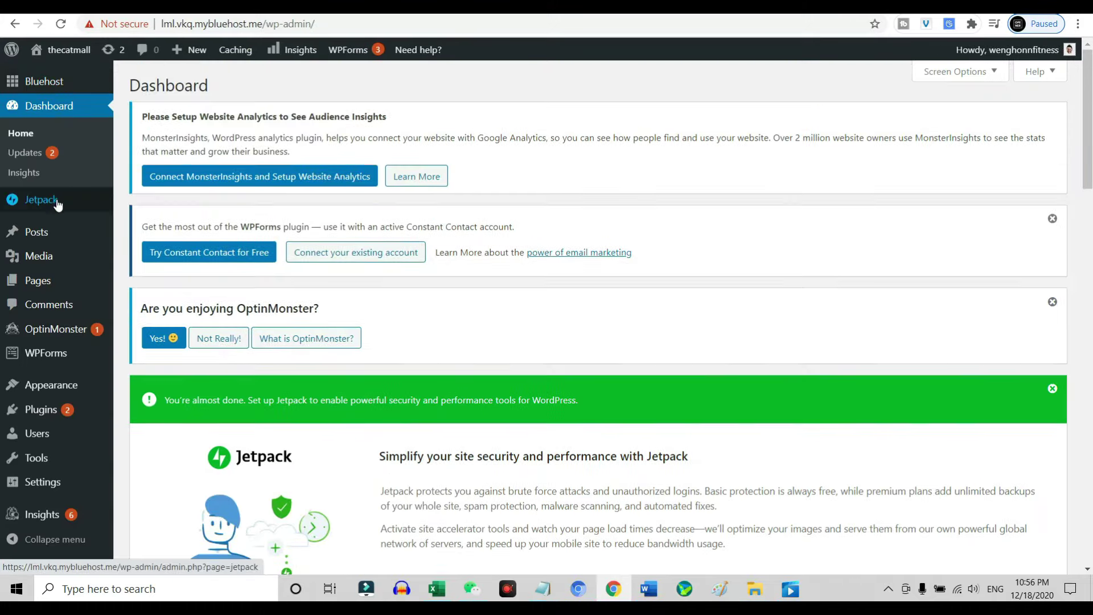
Under Appearance > Menus, create a new menu named MAIN MENU.
mouse_move(74, 385)
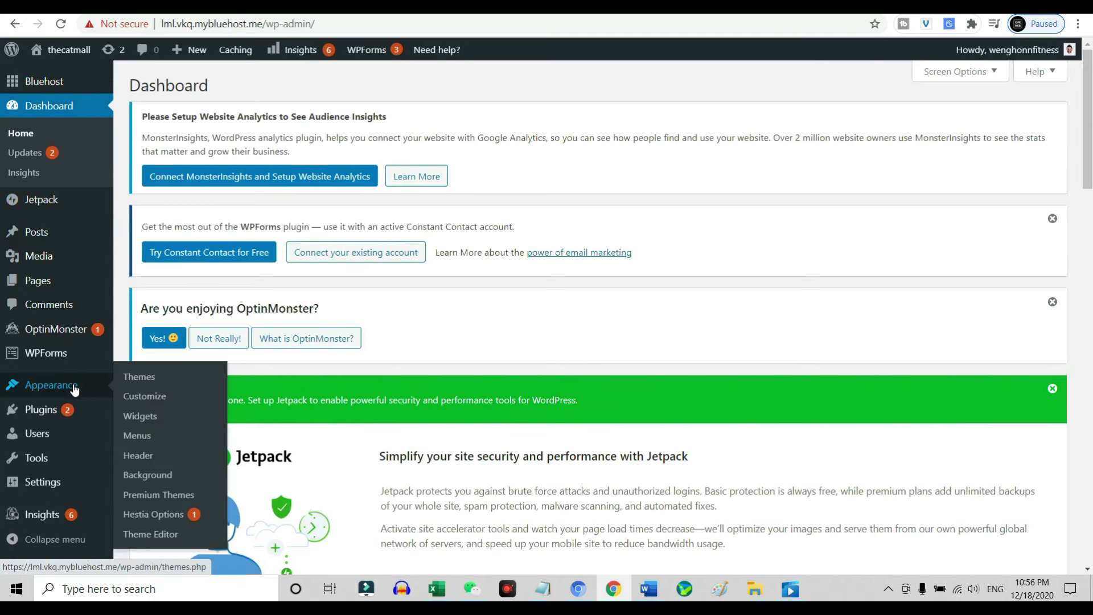
click(137, 436)
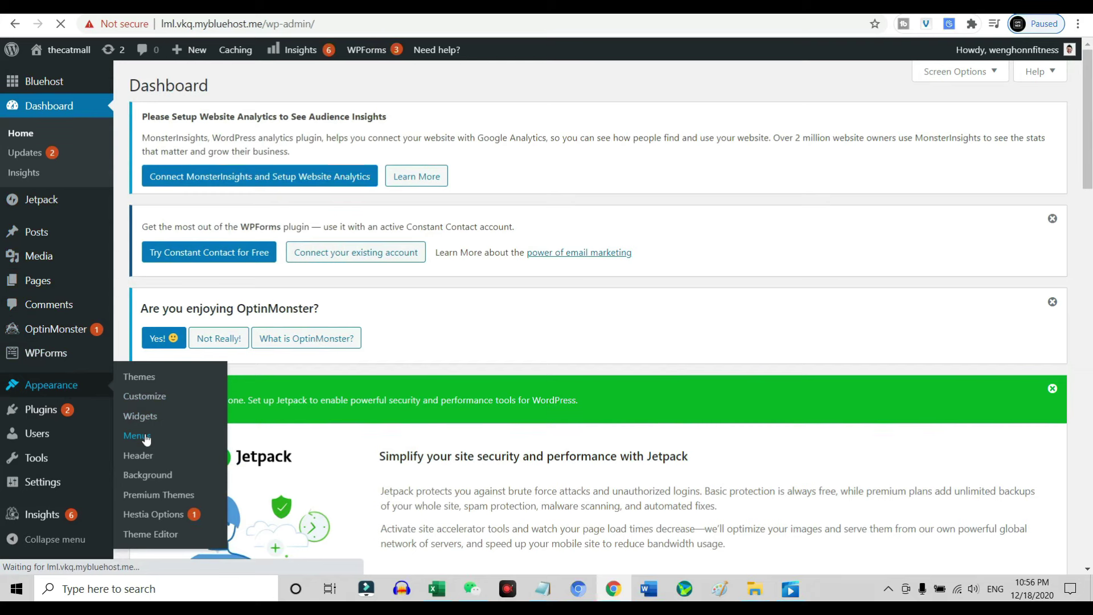
scroll(258, 388, down, 5)
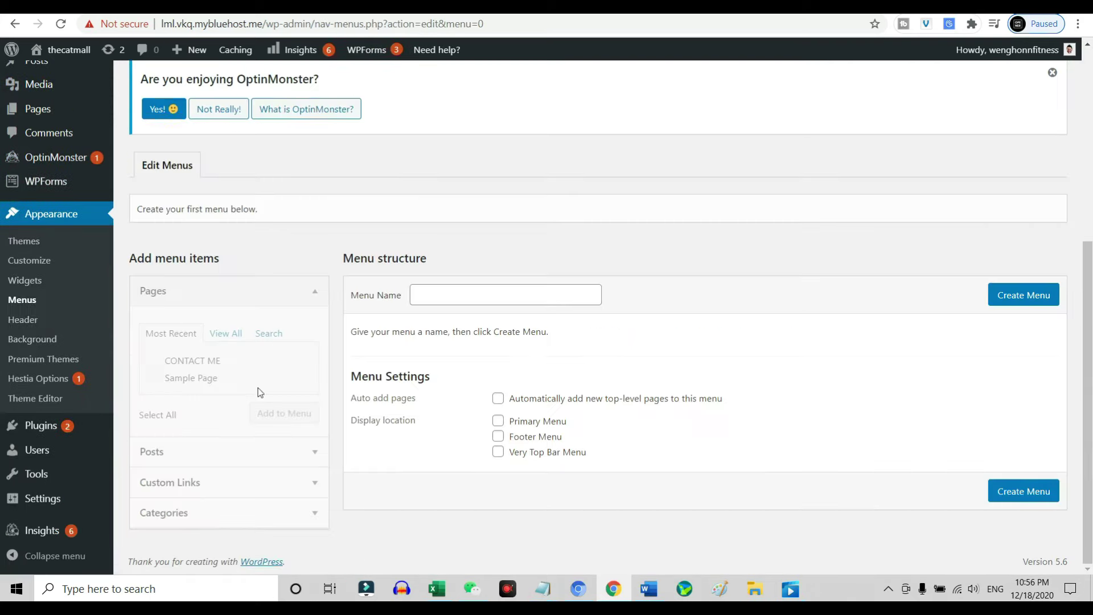
click(495, 303)
text(MAINMENU)
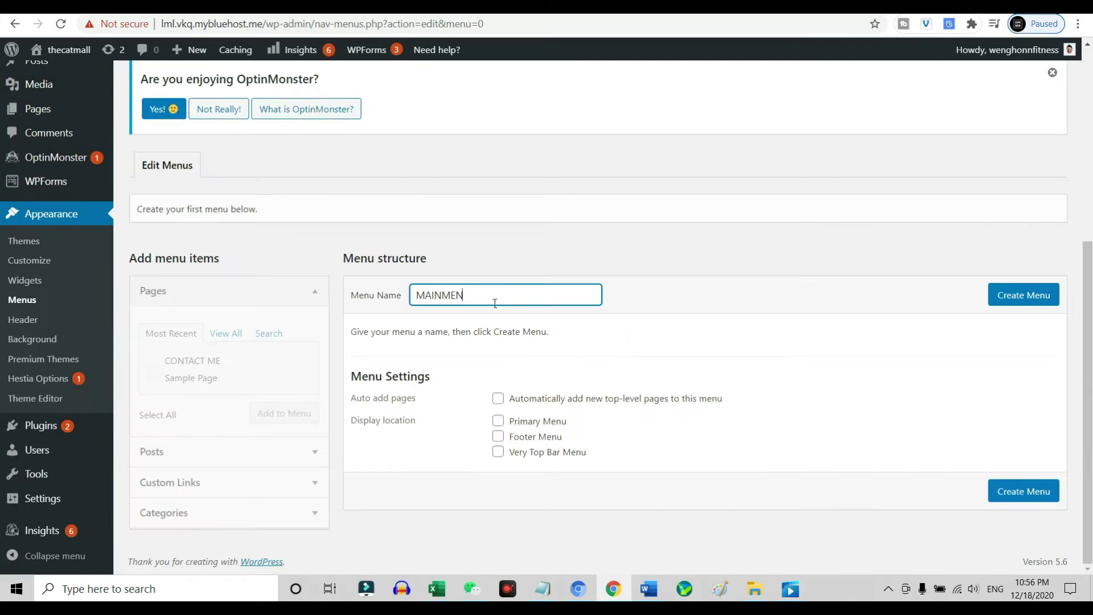
key(BackSpace)
key(BackSpace)
key(BackSpace)
key(BackSpace)
text(MENU)
click(1019, 493)
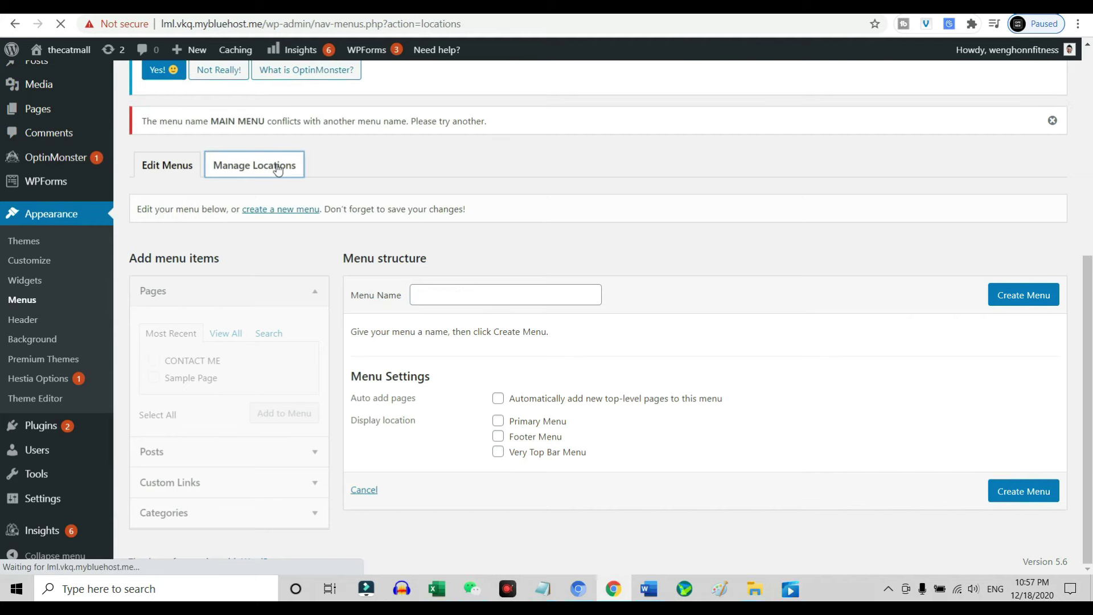
Assign MAIN MENU to the Primary Menu location, add the CONTACT ME page, and save.
scroll(419, 310, down, 3)
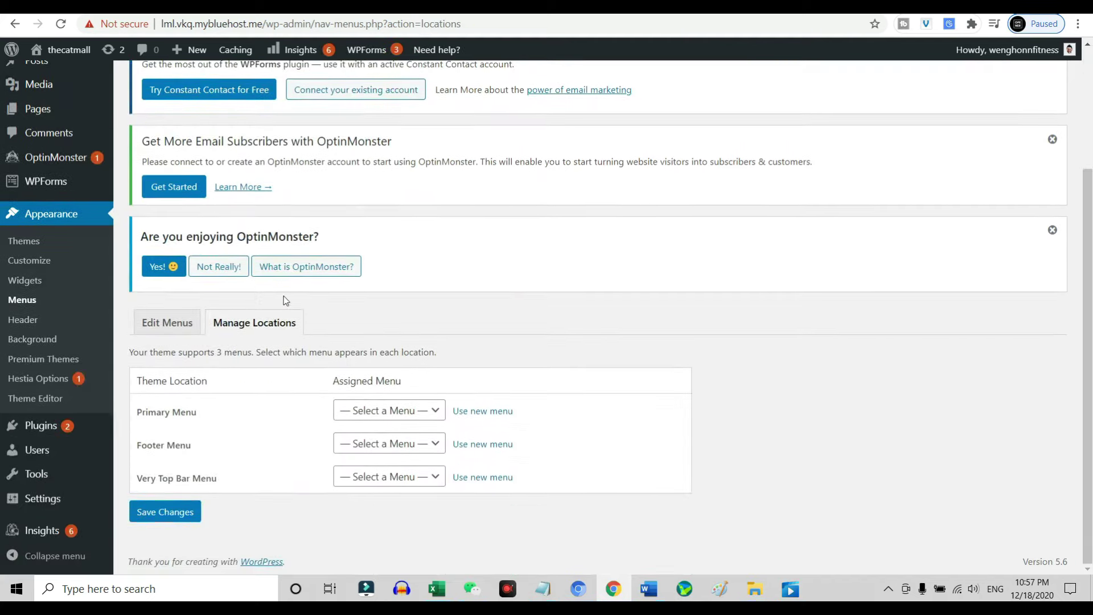
click(389, 410)
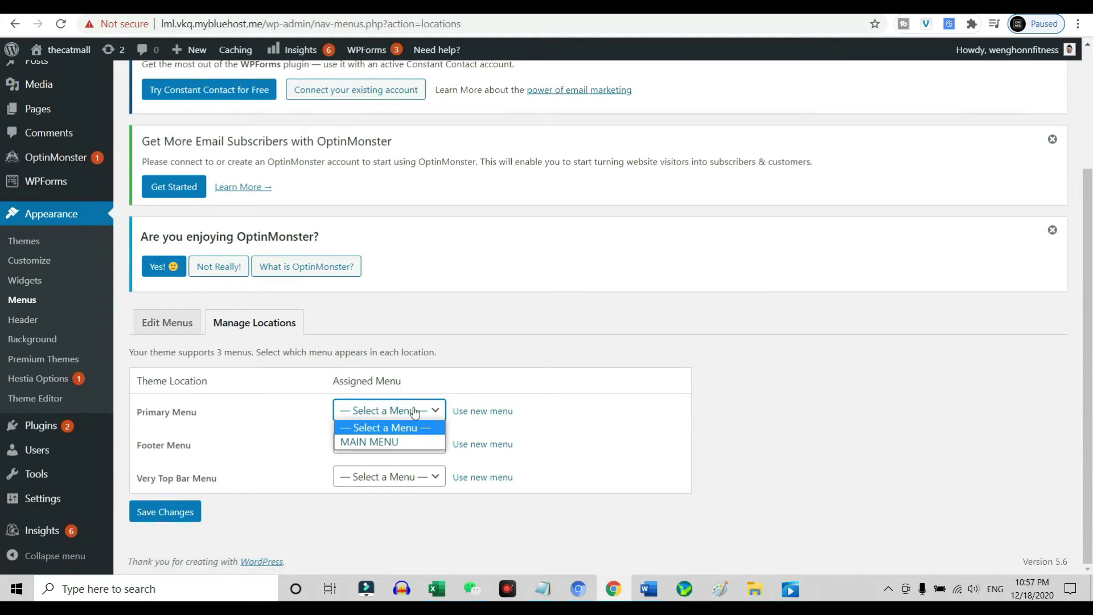
click(370, 443)
key(Return)
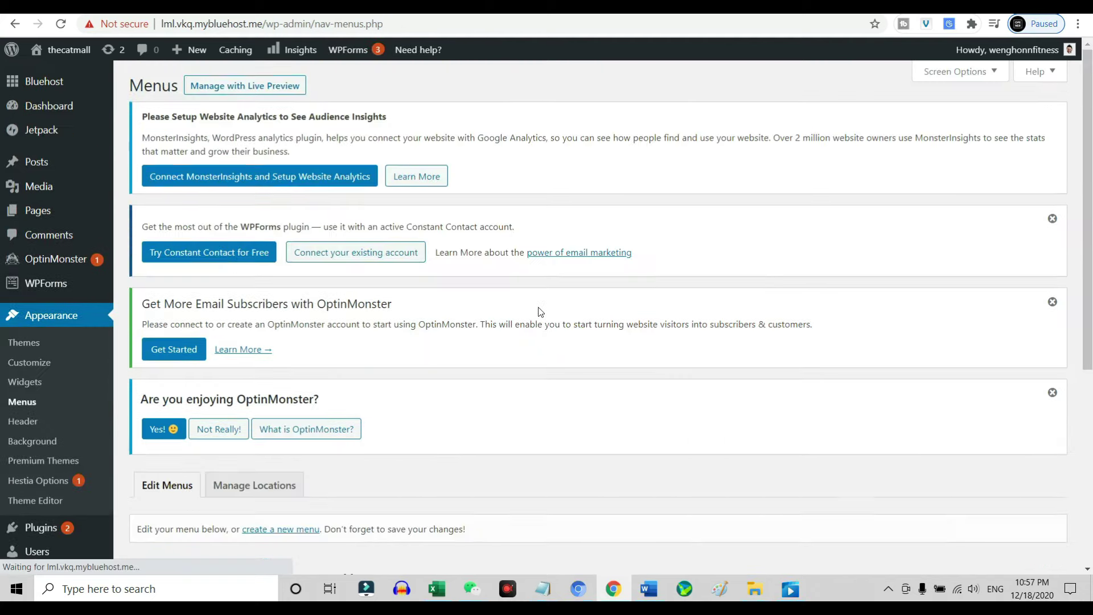
scroll(541, 309, down, 5)
click(153, 357)
click(279, 411)
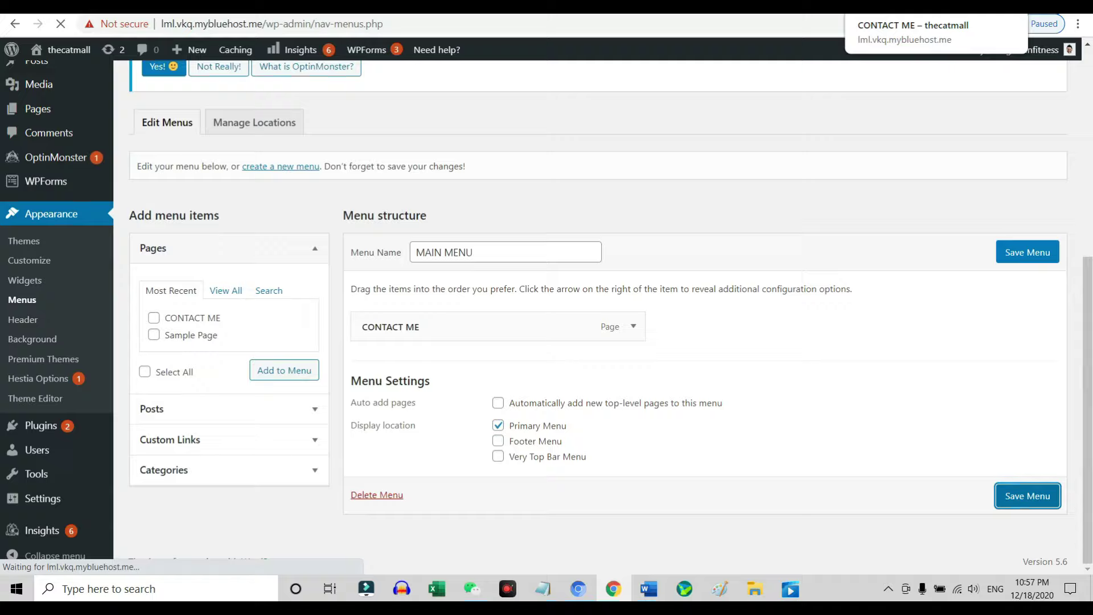
click(1027, 496)
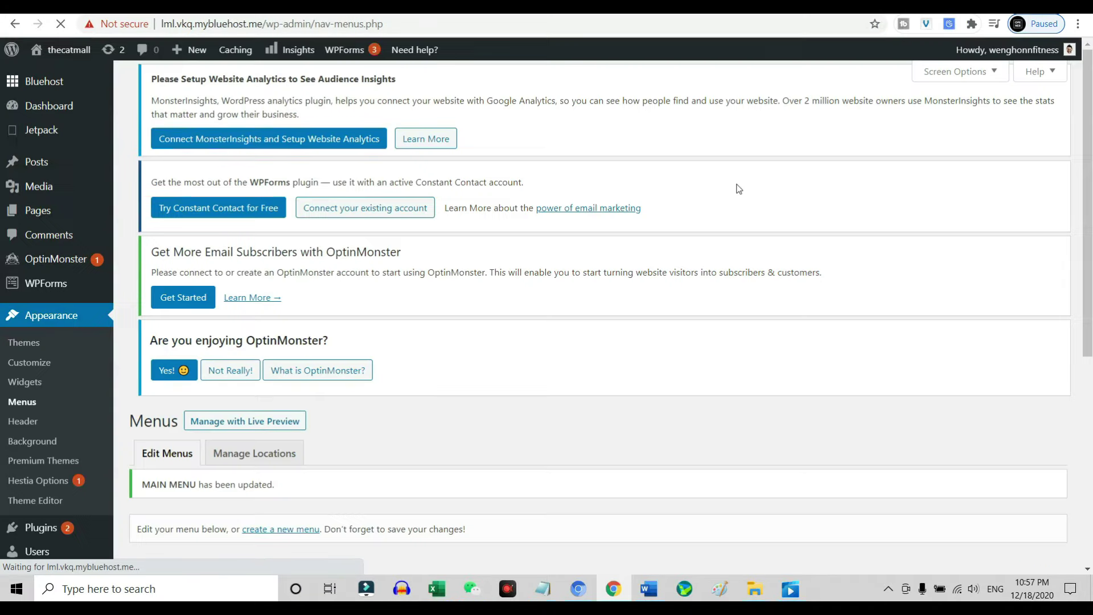
On the live site, follow the CONTACT ME header link and select the email line.
mouse_move(45, 66)
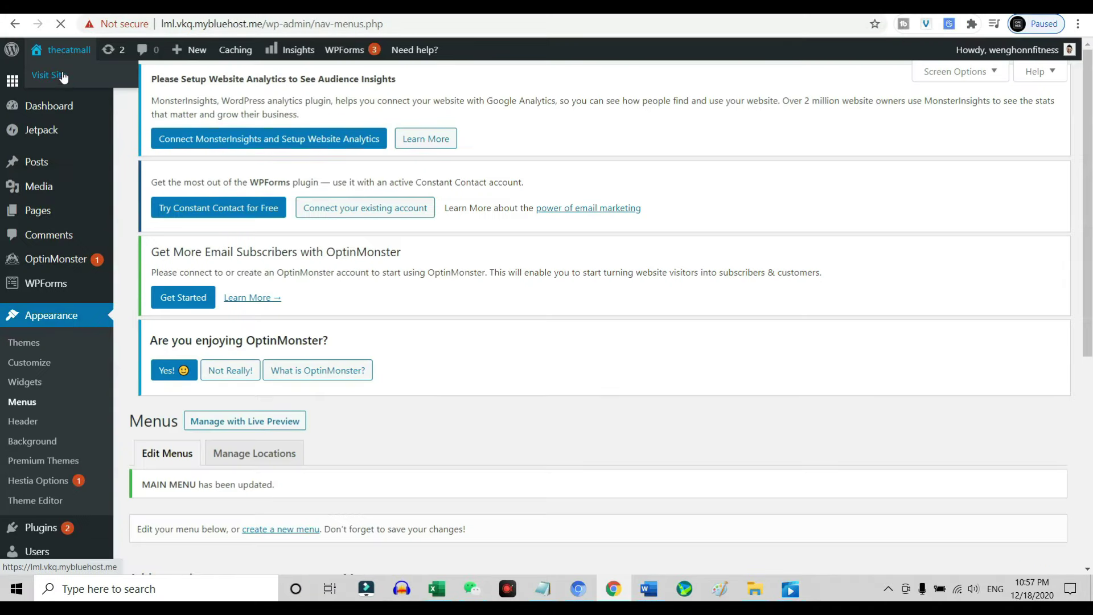
click(66, 75)
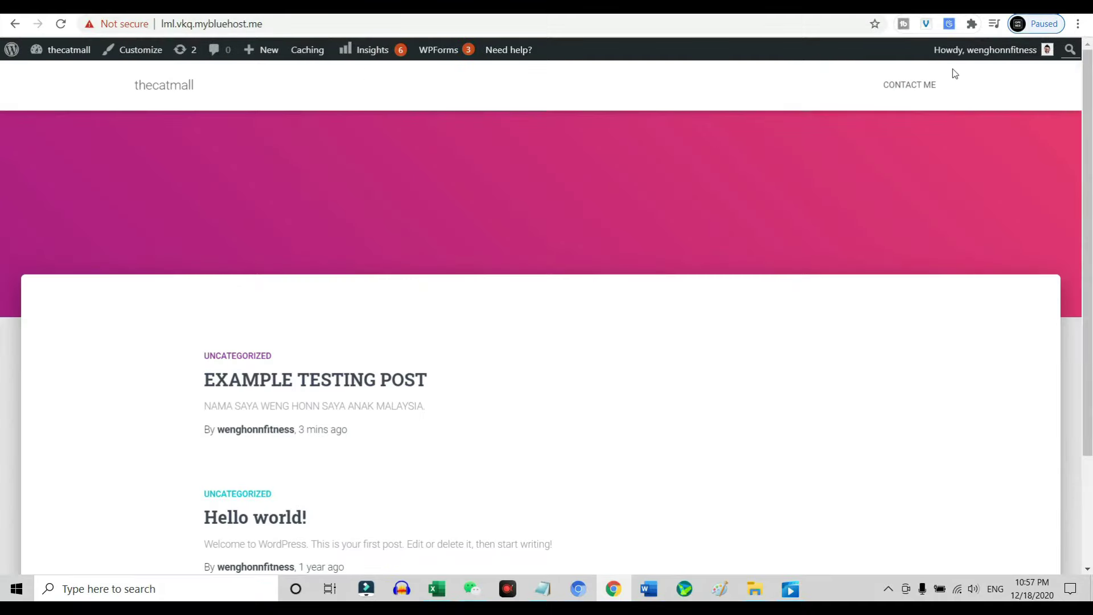
click(912, 89)
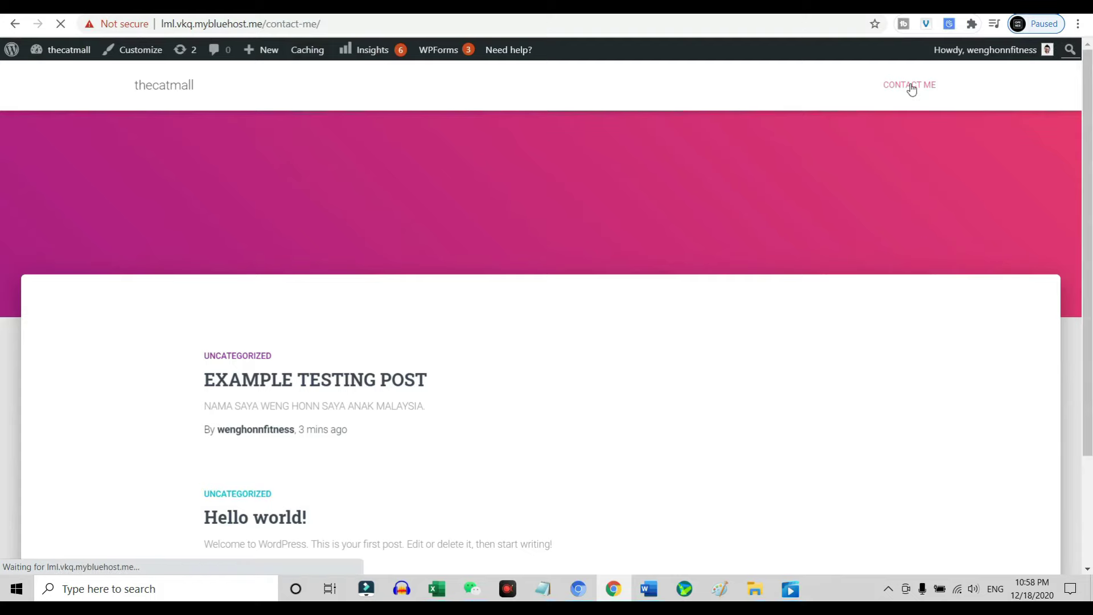
drag(281, 382, 484, 383)
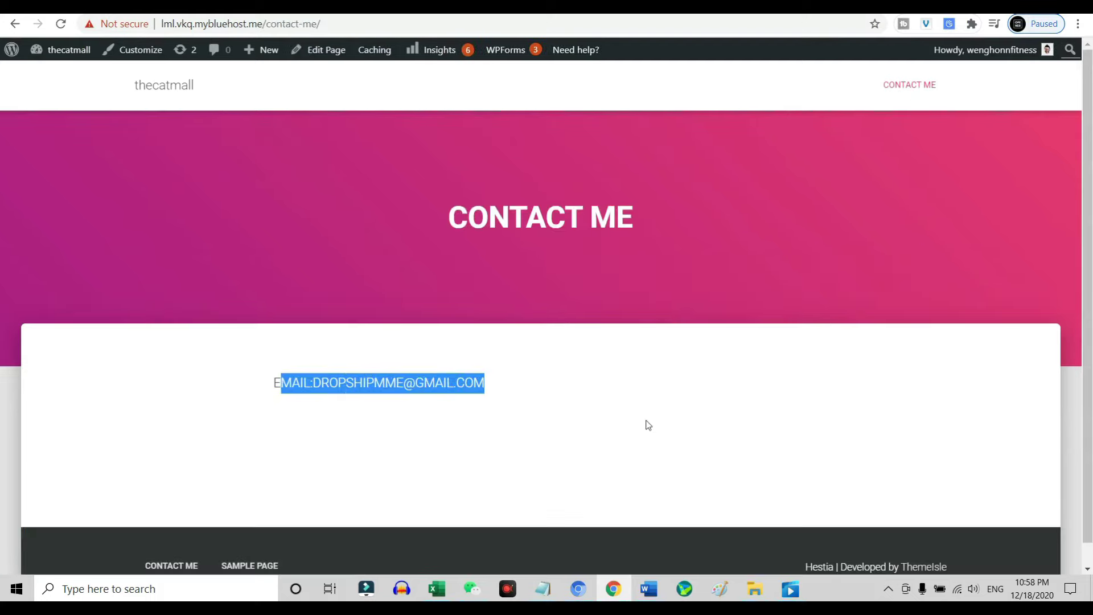